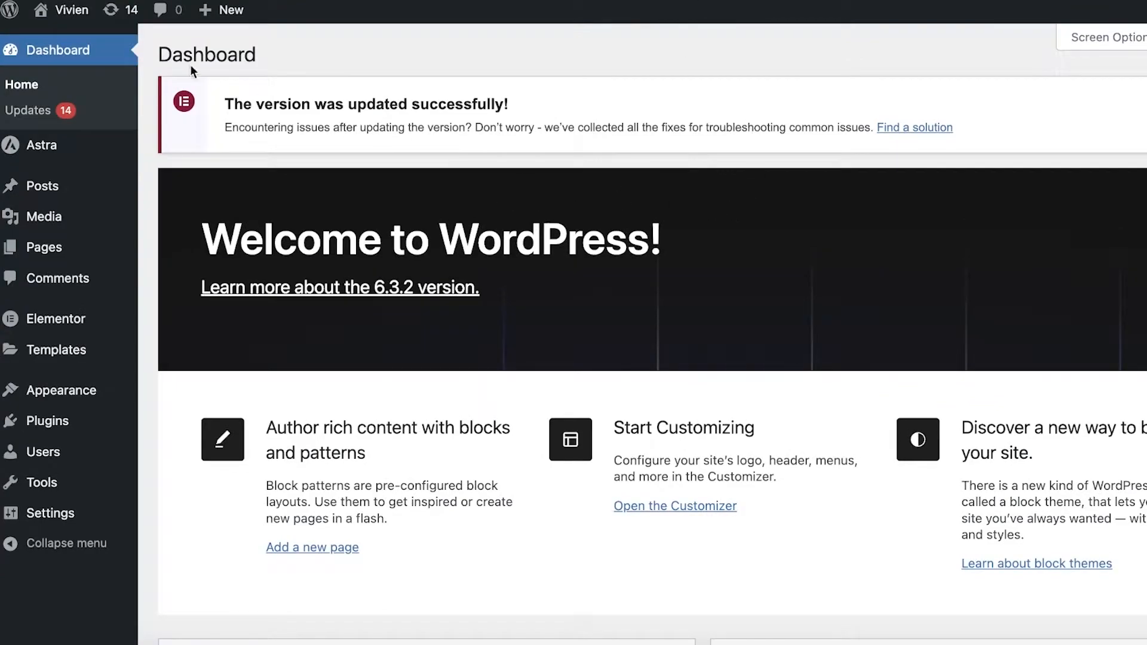
Step: Visit the site's front end and look over the current home page
{"action": "mouse_move", "coordinate": [68, 9]}
{"action": "left_click", "coordinate": [88, 53]}
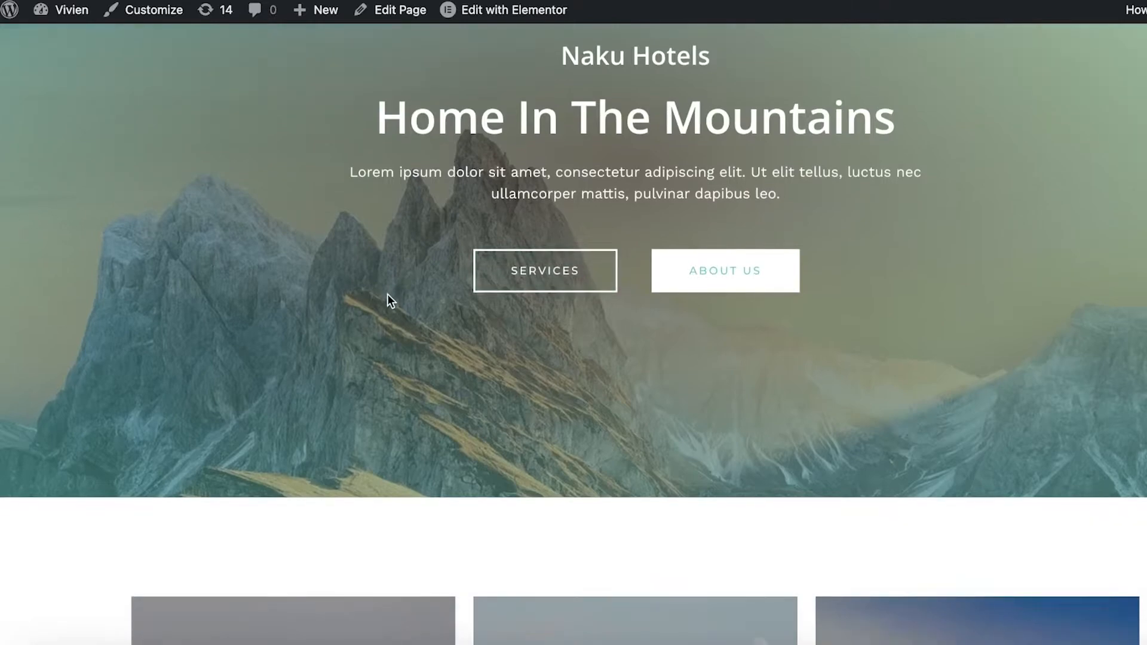
{"action": "scroll", "coordinate": [389, 293], "scroll_direction": "up", "scroll_amount": 3}
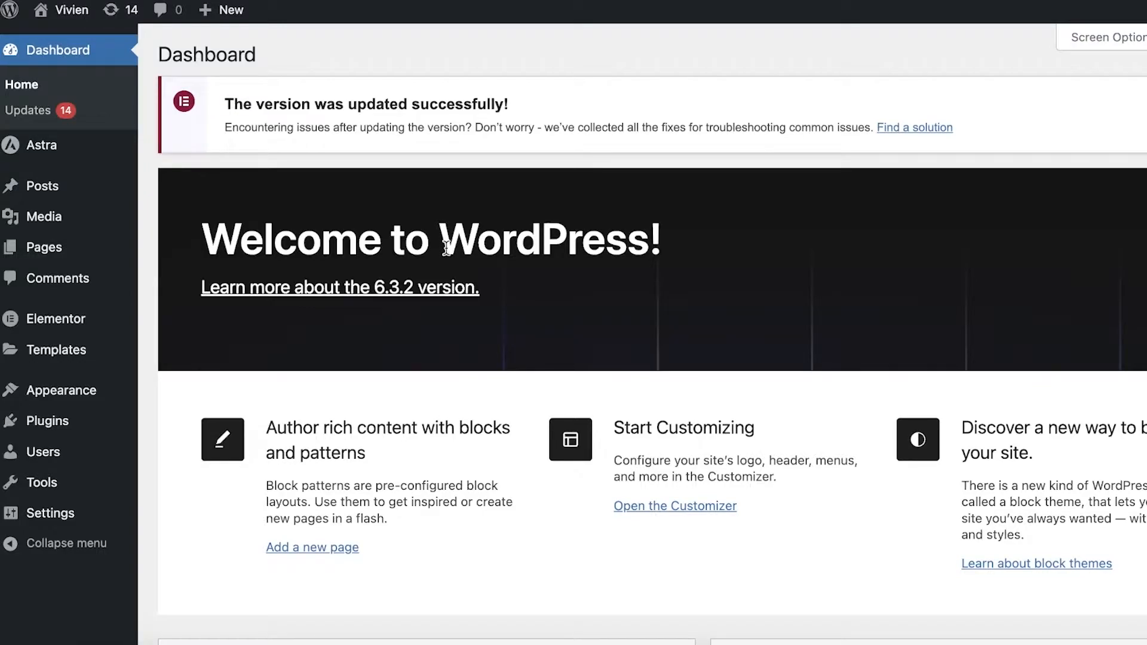
Step: Find the WooCommerce plugin by Automattic in the plugin directory, then install and activate it
{"action": "left_click", "coordinate": [46, 423]}
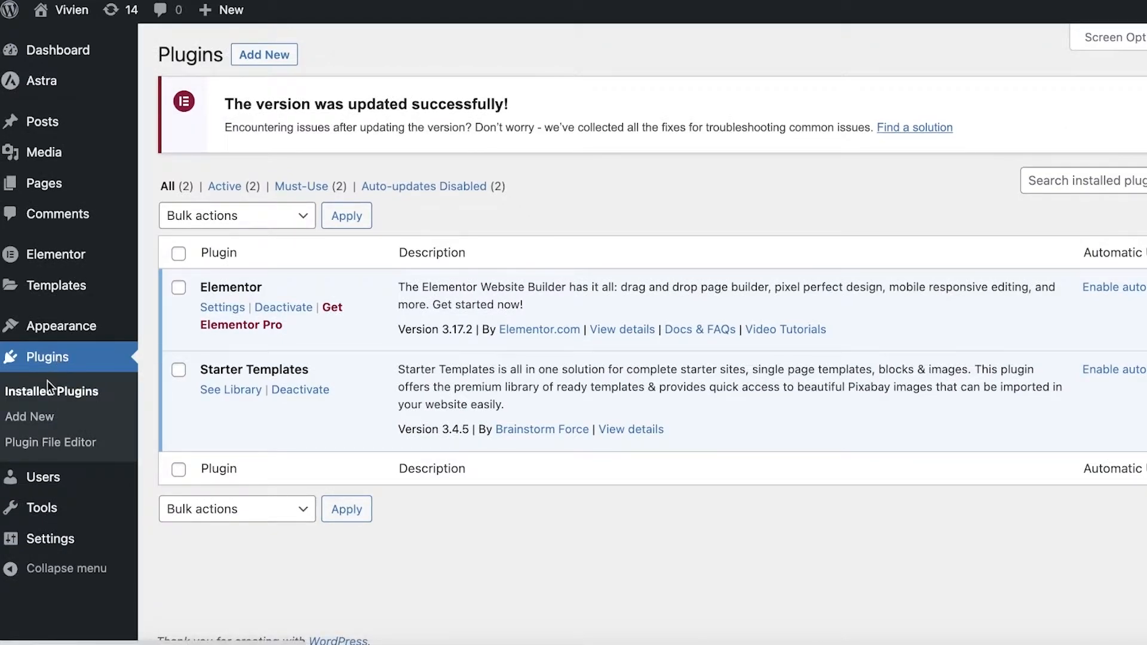
{"action": "left_click", "coordinate": [28, 419]}
{"action": "left_click", "coordinate": [1045, 108]}
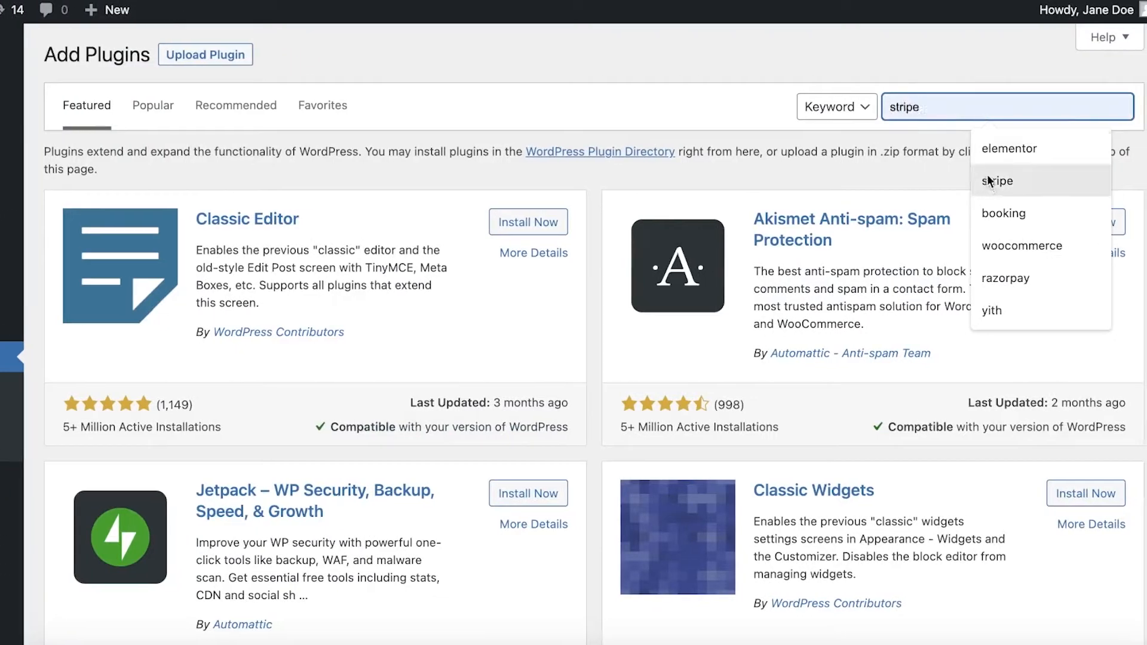
{"action": "left_click", "coordinate": [1009, 245]}
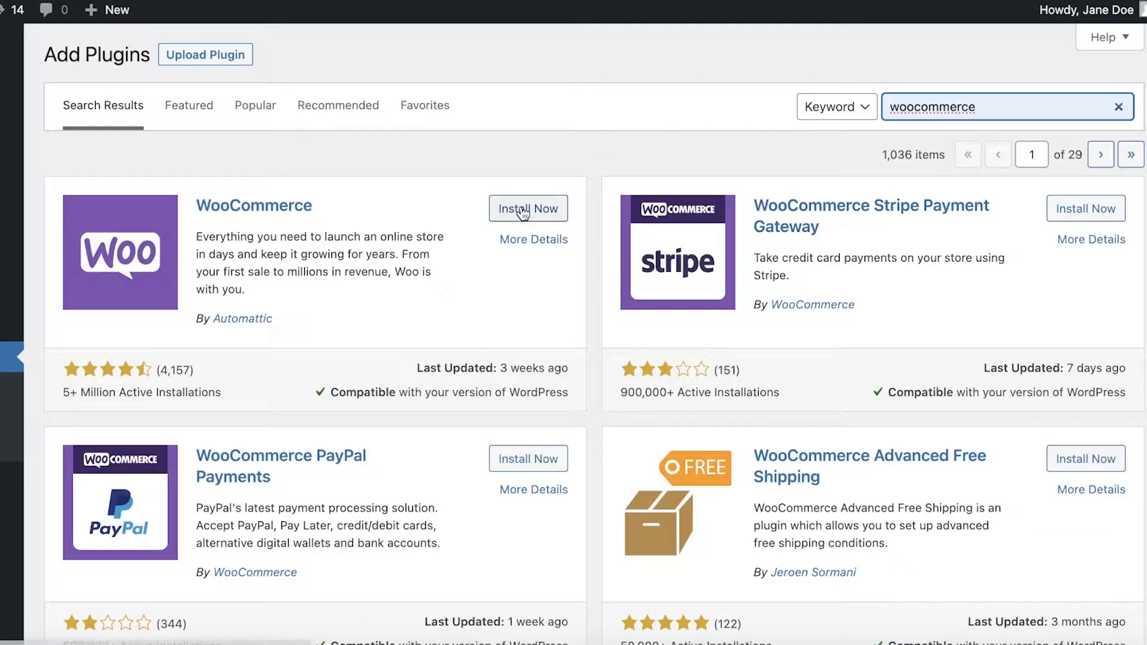
{"action": "left_click", "coordinate": [523, 210]}
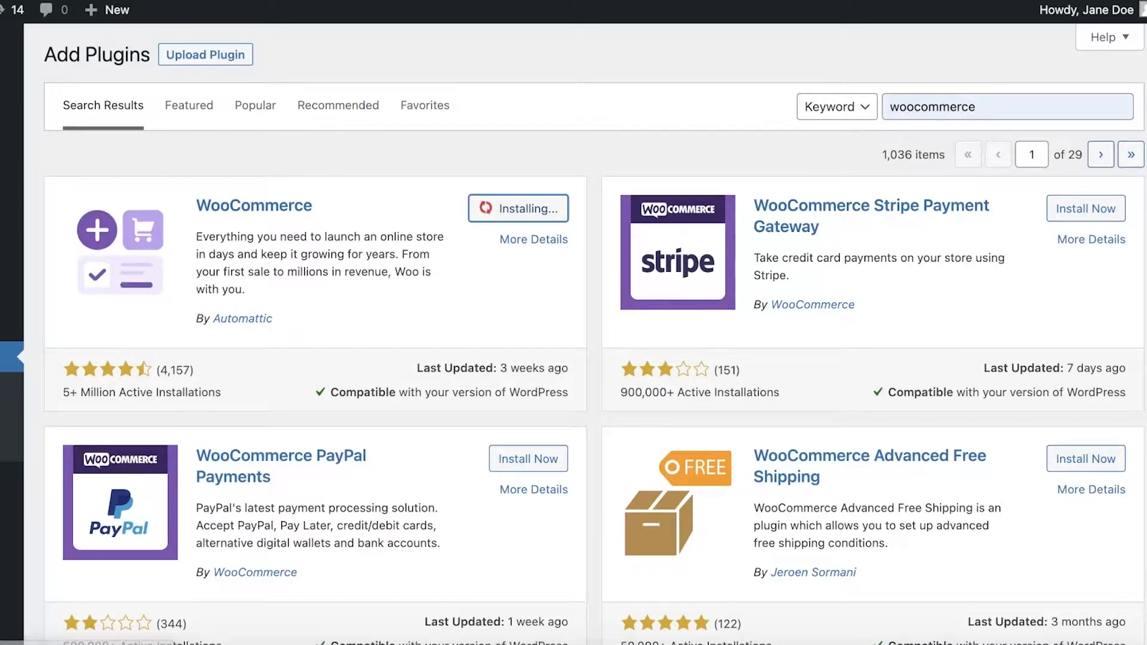
{"action": "mouse_move", "coordinate": [8, 115]}
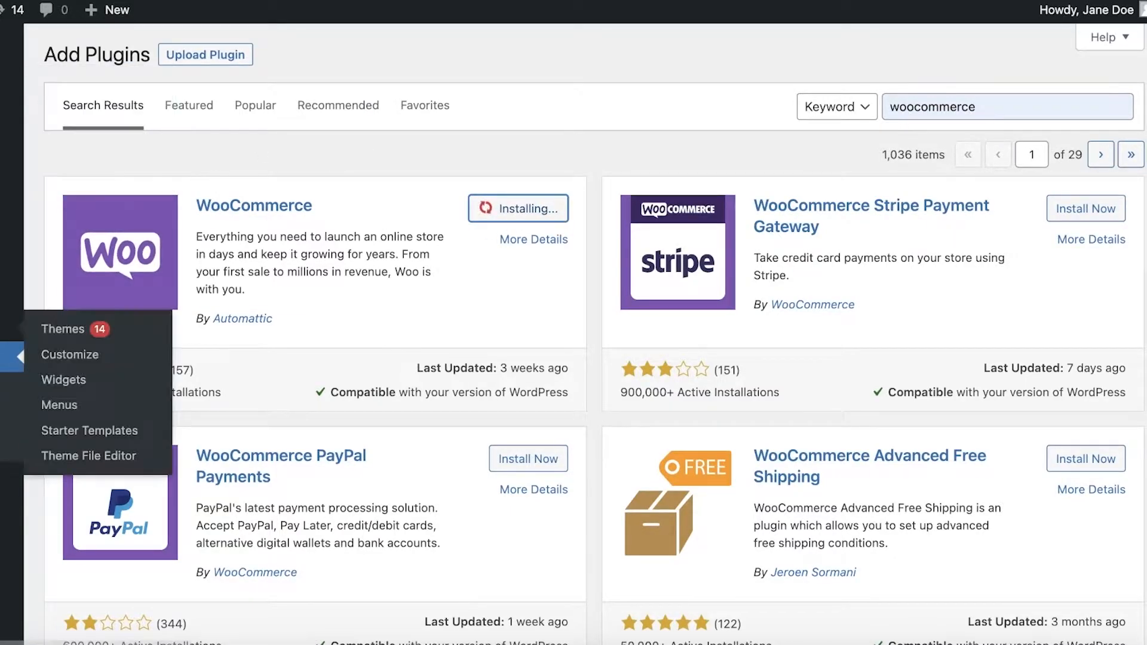
{"action": "left_click", "coordinate": [9, 50]}
{"action": "left_click", "coordinate": [474, 225]}
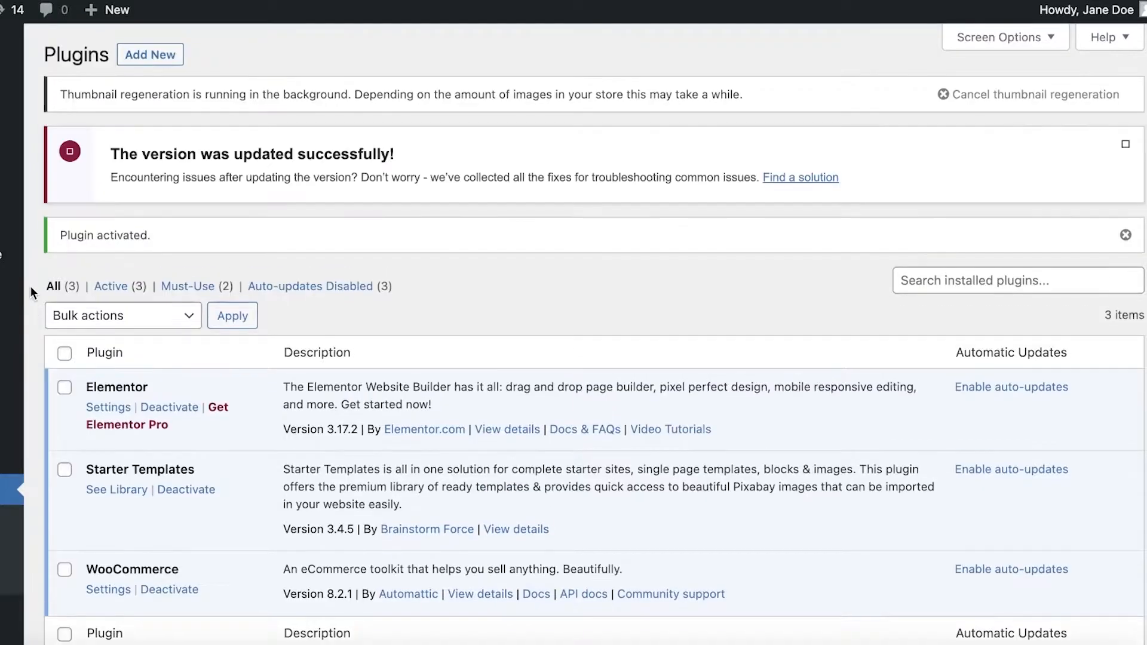
Step: Open the WooCommerce plugin's settings at the Products section
{"action": "scroll", "coordinate": [195, 334], "scroll_direction": "down", "scroll_amount": 2}
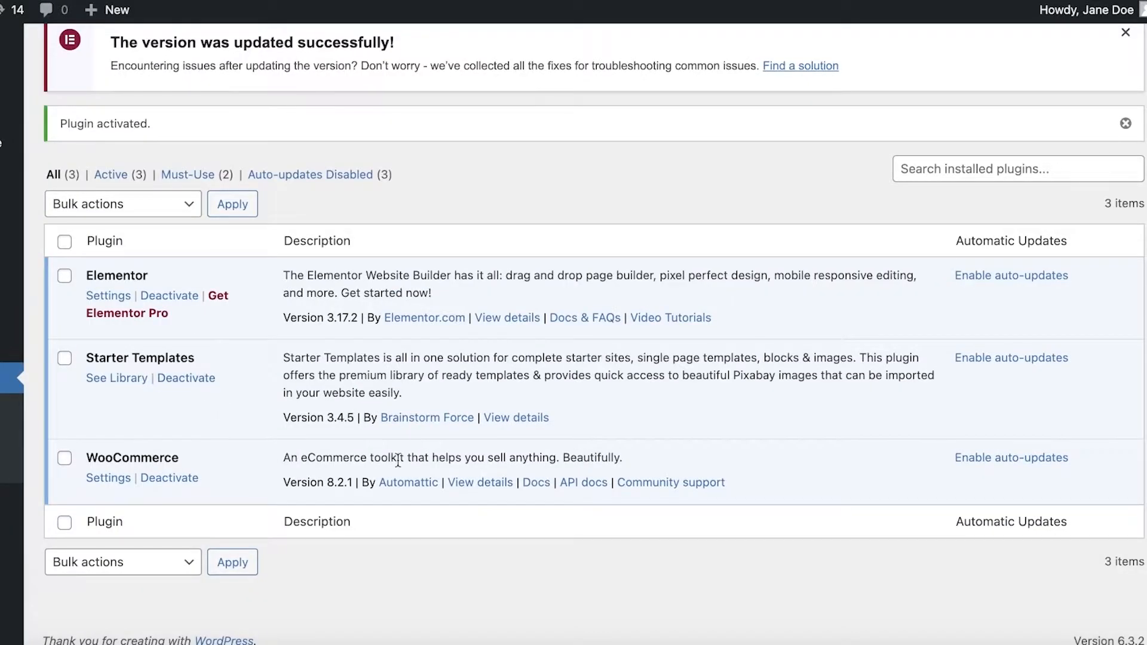
{"action": "mouse_move", "coordinate": [12, 350]}
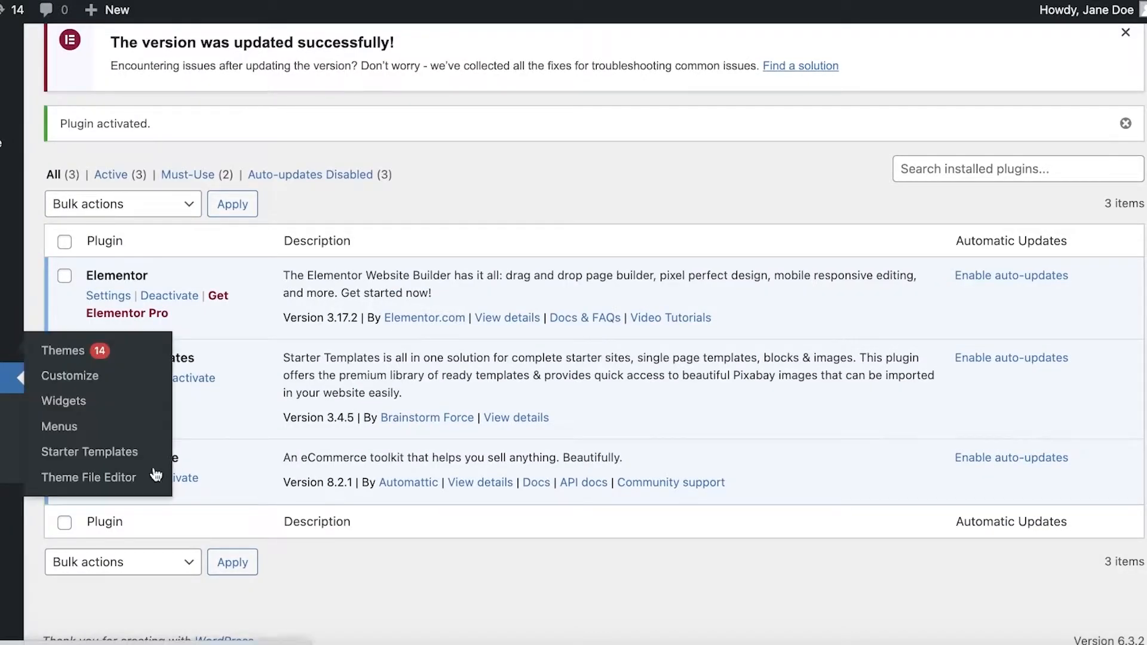
{"action": "left_click", "coordinate": [111, 478]}
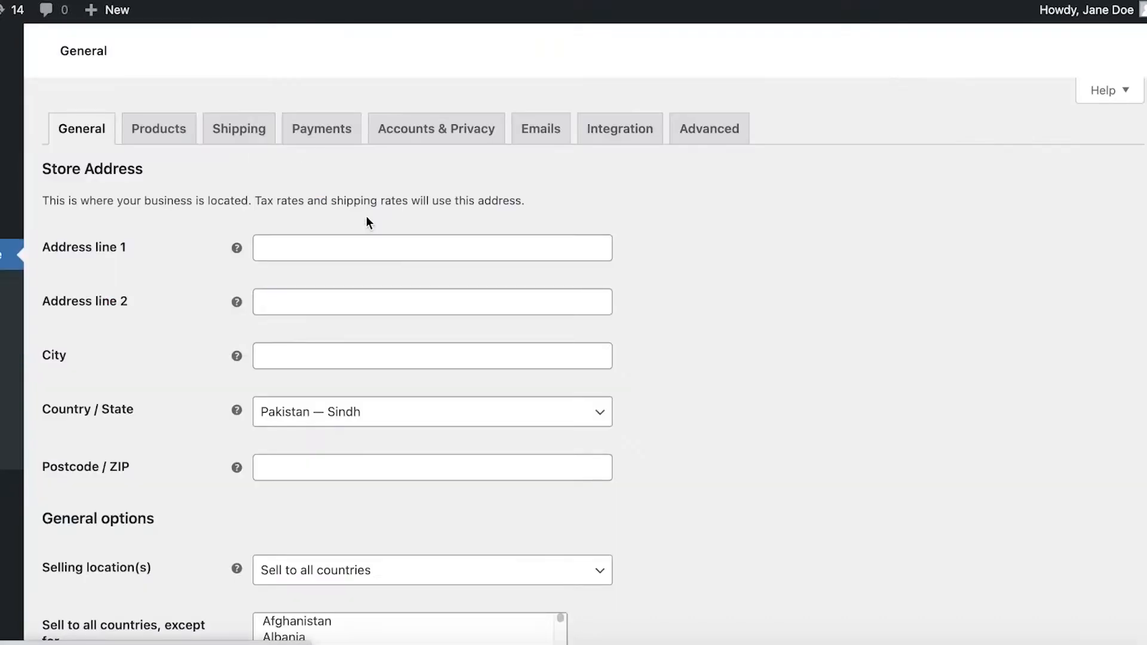
{"action": "left_click", "coordinate": [159, 130]}
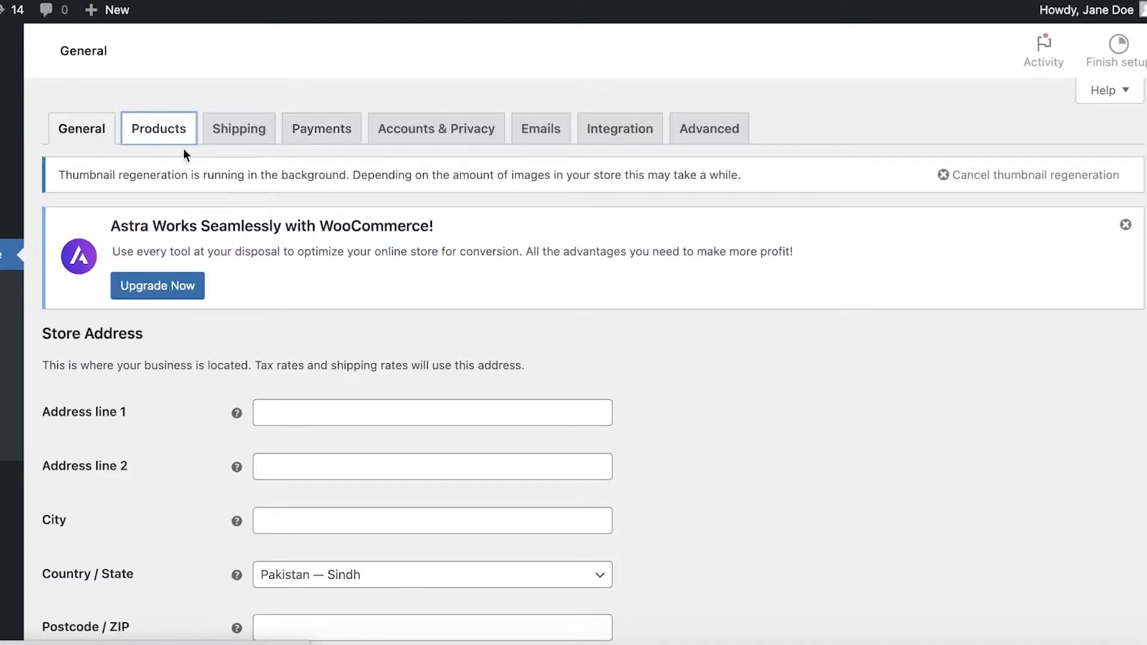
{"action": "left_click", "coordinate": [160, 130]}
{"action": "left_click", "coordinate": [278, 250]}
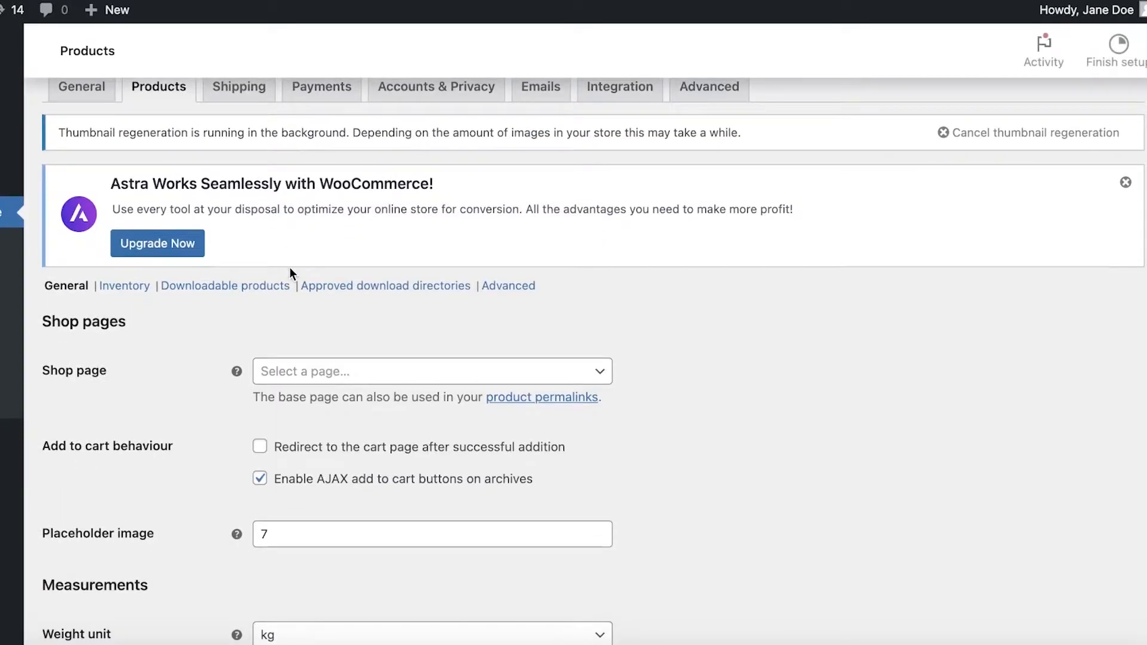
Step: Set the shop page to Home in the product settings and save the changes
{"action": "left_click", "coordinate": [355, 371]}
{"action": "left_click", "coordinate": [342, 387]}
{"action": "scroll", "coordinate": [344, 373], "scroll_direction": "down", "scroll_amount": 1}
{"action": "scroll", "coordinate": [343, 335], "scroll_direction": "down", "scroll_amount": 3}
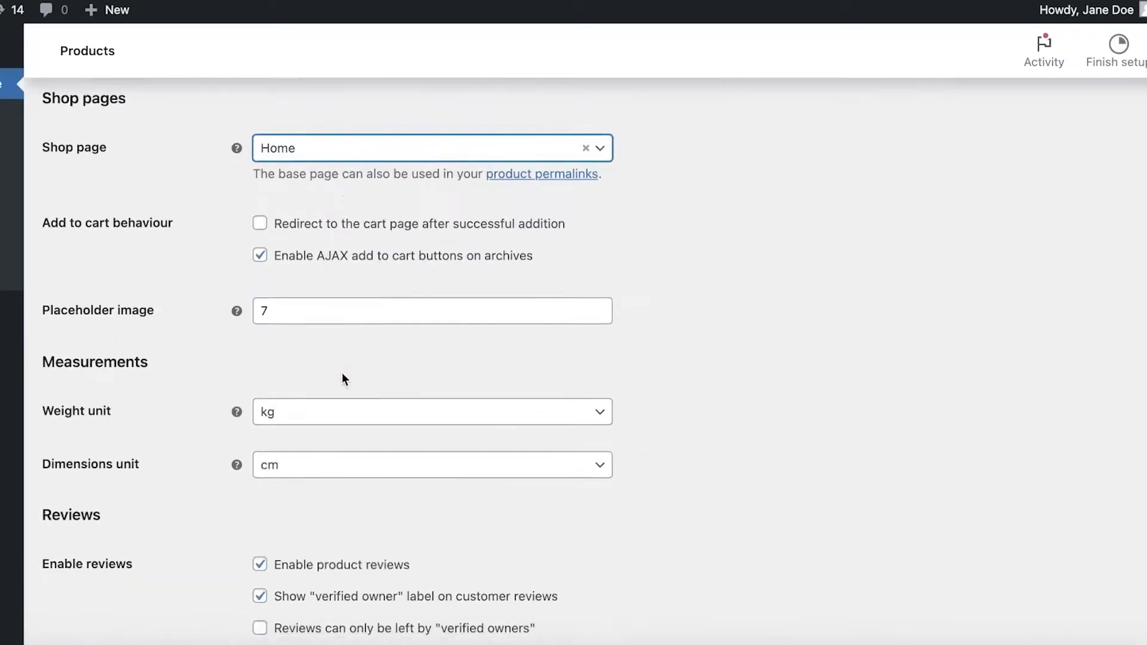
{"action": "scroll", "coordinate": [320, 323], "scroll_direction": "down", "scroll_amount": 4}
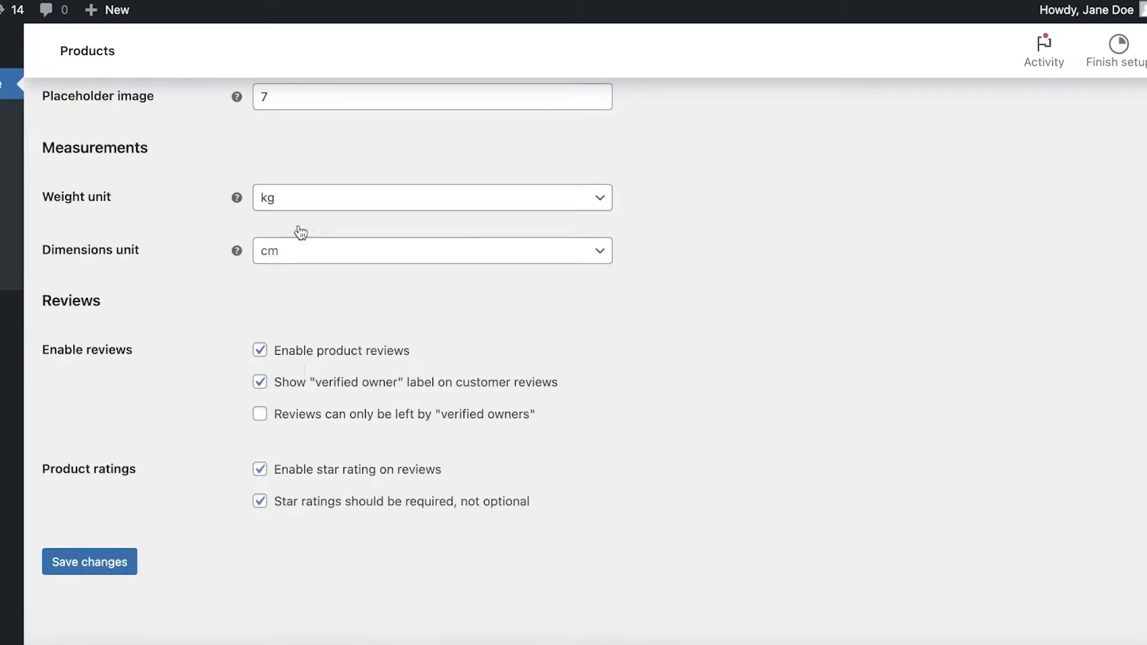
{"action": "scroll", "coordinate": [300, 239], "scroll_direction": "up", "scroll_amount": 1}
{"action": "left_click", "coordinate": [312, 140]}
{"action": "left_click", "coordinate": [90, 605]}
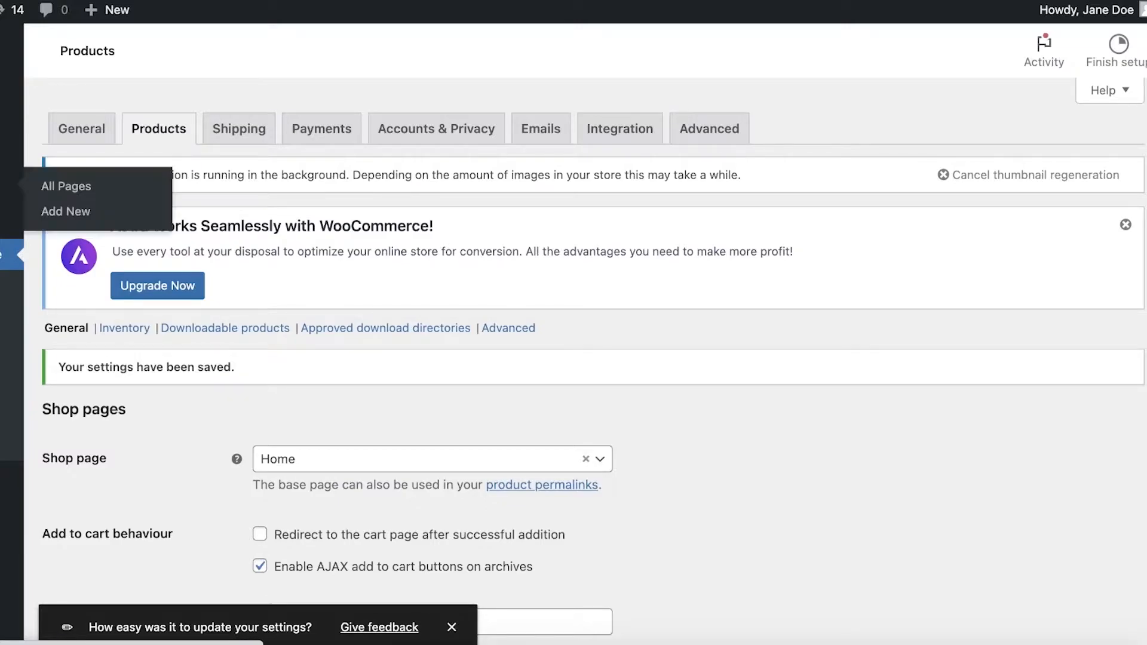
{"action": "scroll", "coordinate": [106, 336], "scroll_direction": "down", "scroll_amount": 2}
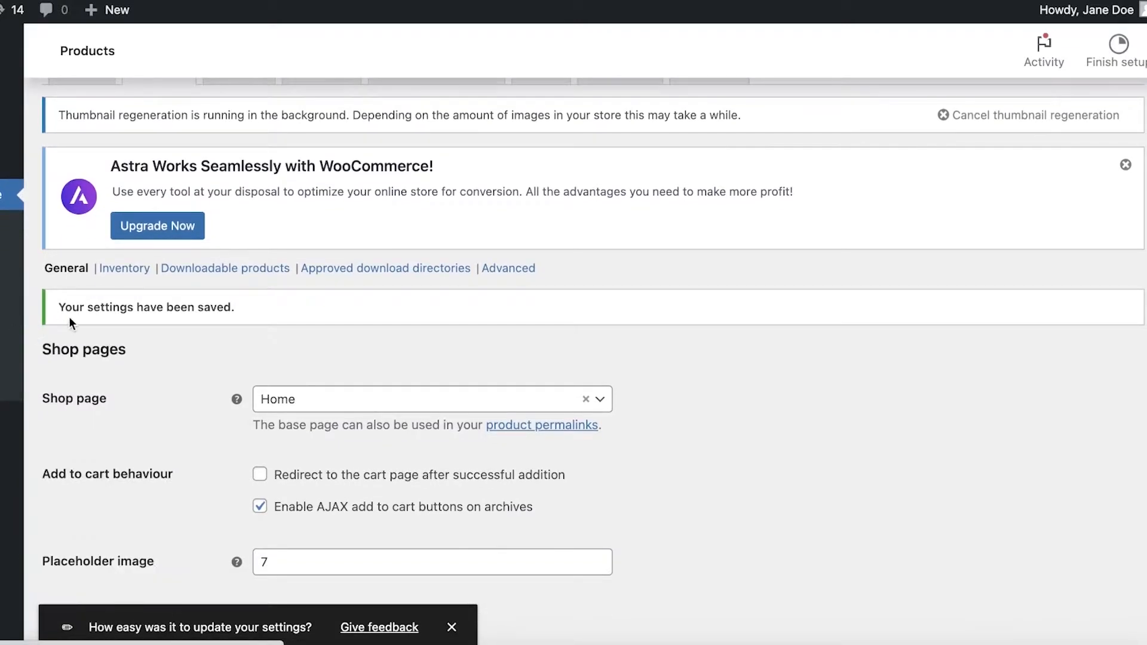
{"action": "scroll", "coordinate": [74, 317], "scroll_direction": "up", "scroll_amount": 1}
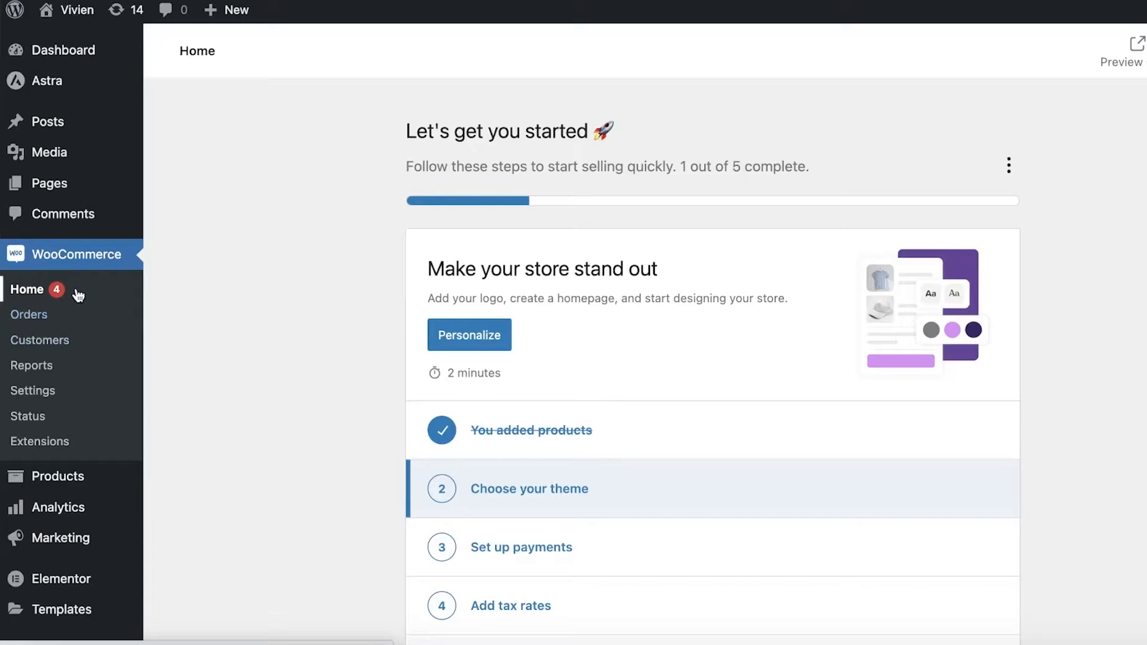
Step: Examine the offline payment methods in WooCommerce's payment setup task, then return to the WooCommerce home page
{"action": "scroll", "coordinate": [545, 512], "scroll_direction": "down", "scroll_amount": 3}
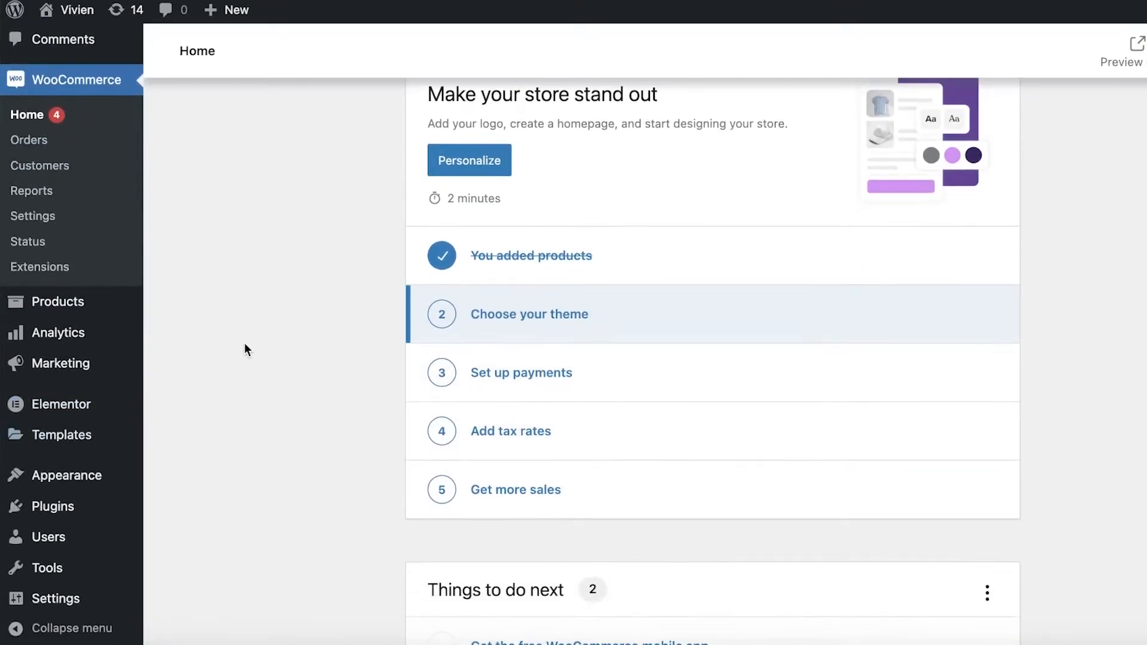
{"action": "mouse_move", "coordinate": [101, 335]}
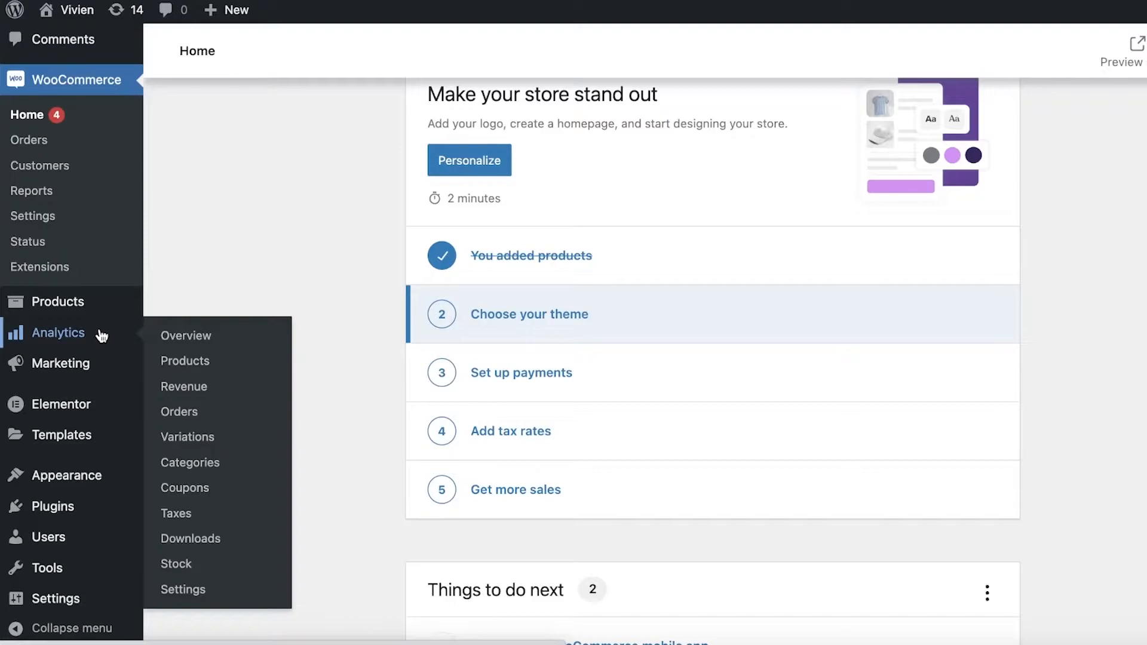
{"action": "left_click", "coordinate": [483, 387]}
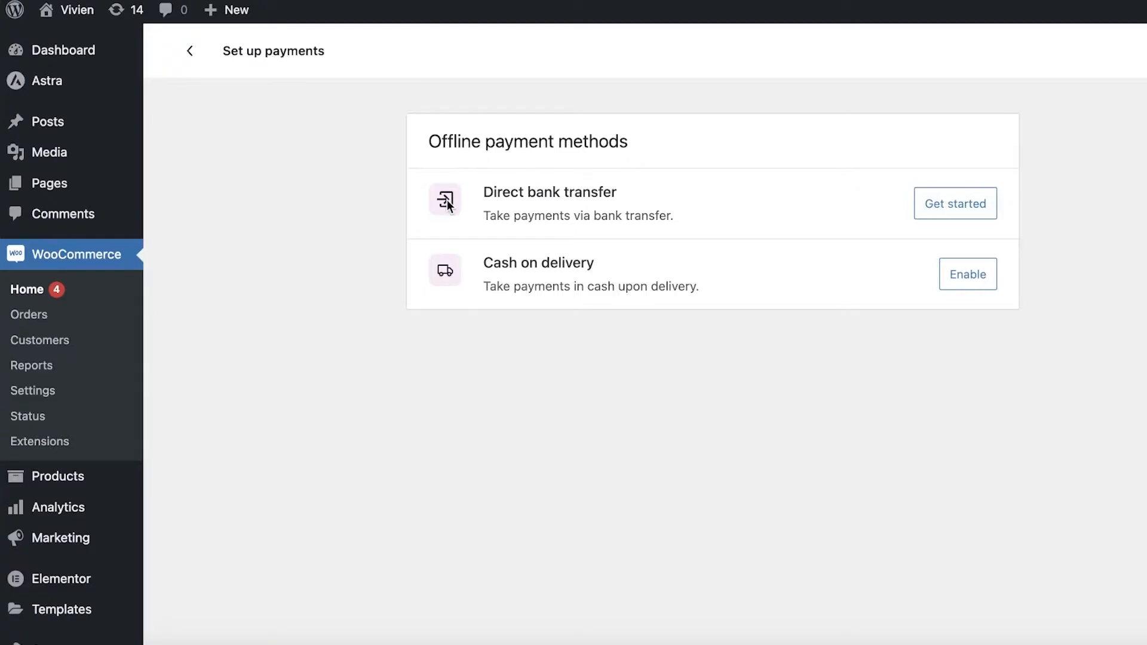
{"action": "left_click", "coordinate": [190, 51]}
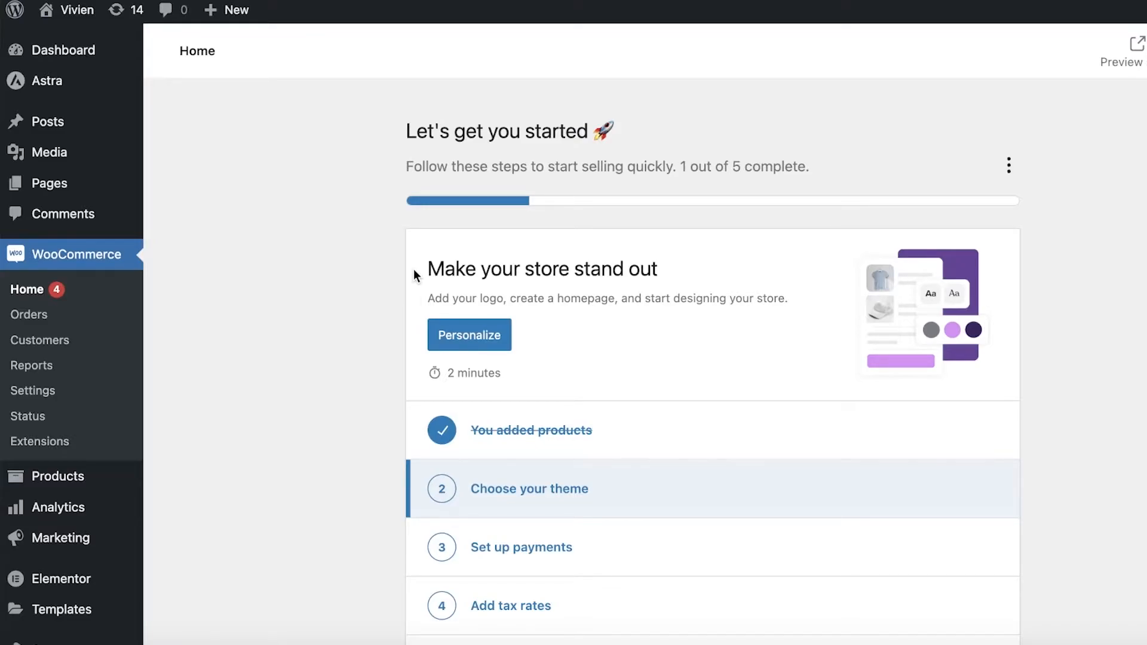
Step: Search the directory of new plugins for "stripe"
{"action": "scroll", "coordinate": [81, 441], "scroll_direction": "down", "scroll_amount": 8}
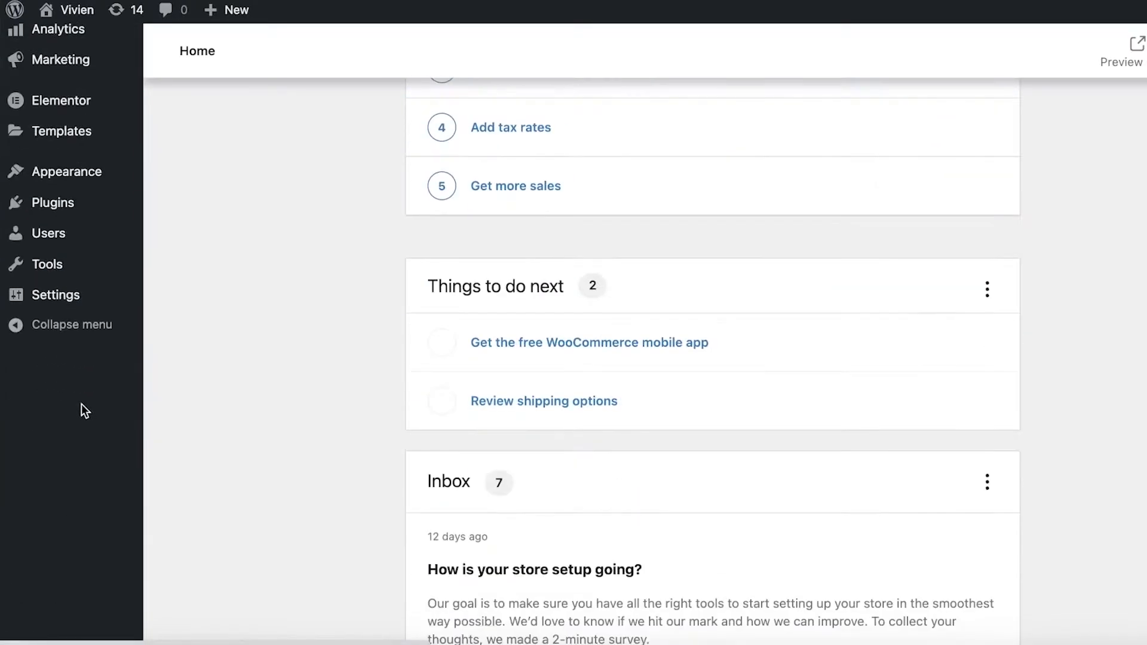
{"action": "left_click", "coordinate": [52, 203]}
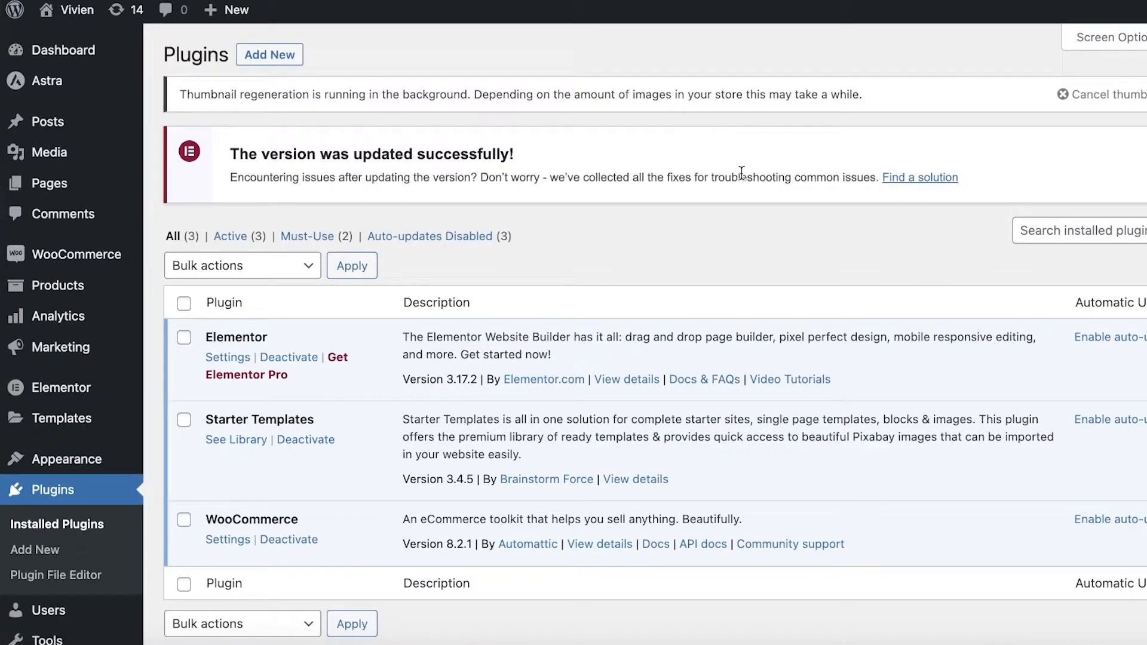
{"action": "left_click", "coordinate": [276, 60]}
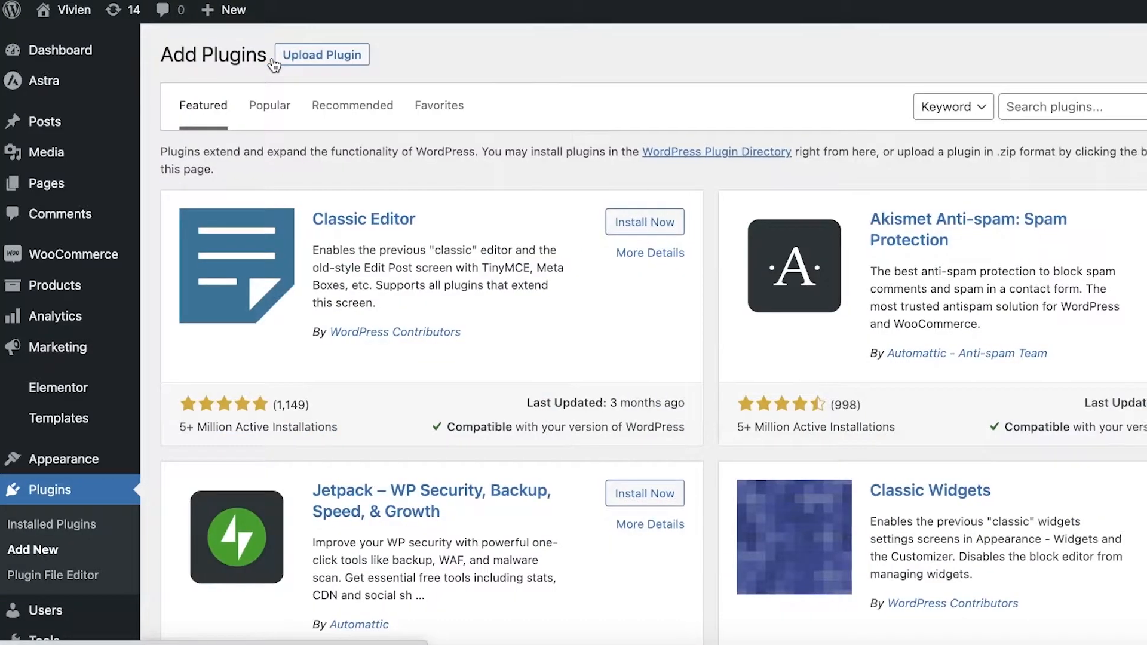
{"action": "left_click", "coordinate": [998, 107]}
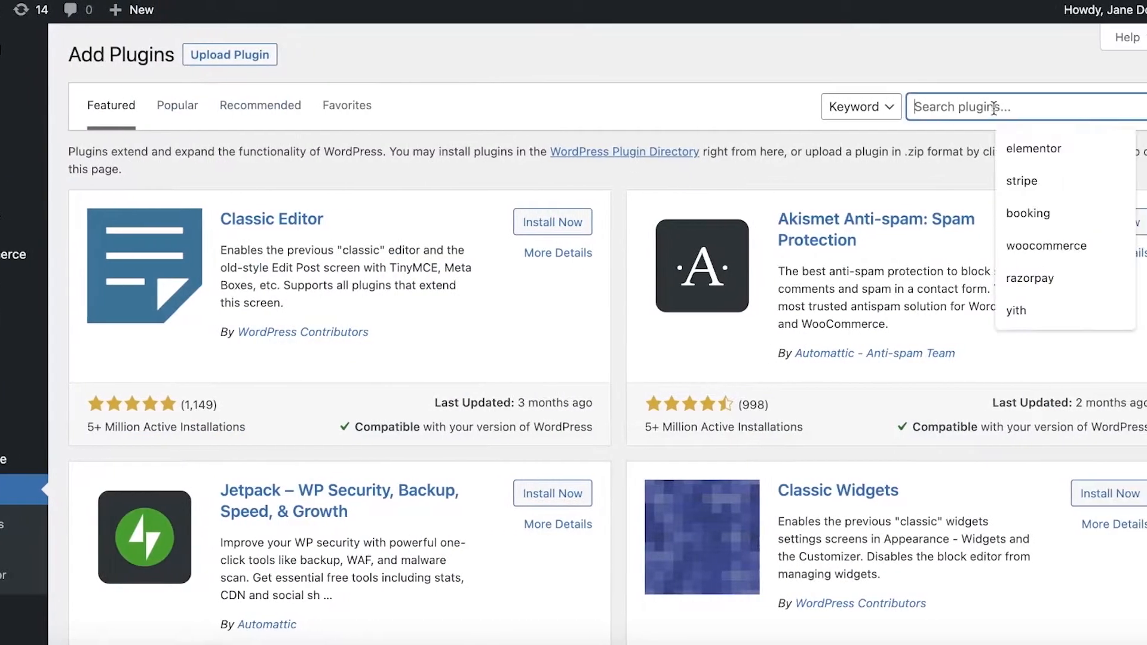
{"action": "left_click", "coordinate": [992, 181]}
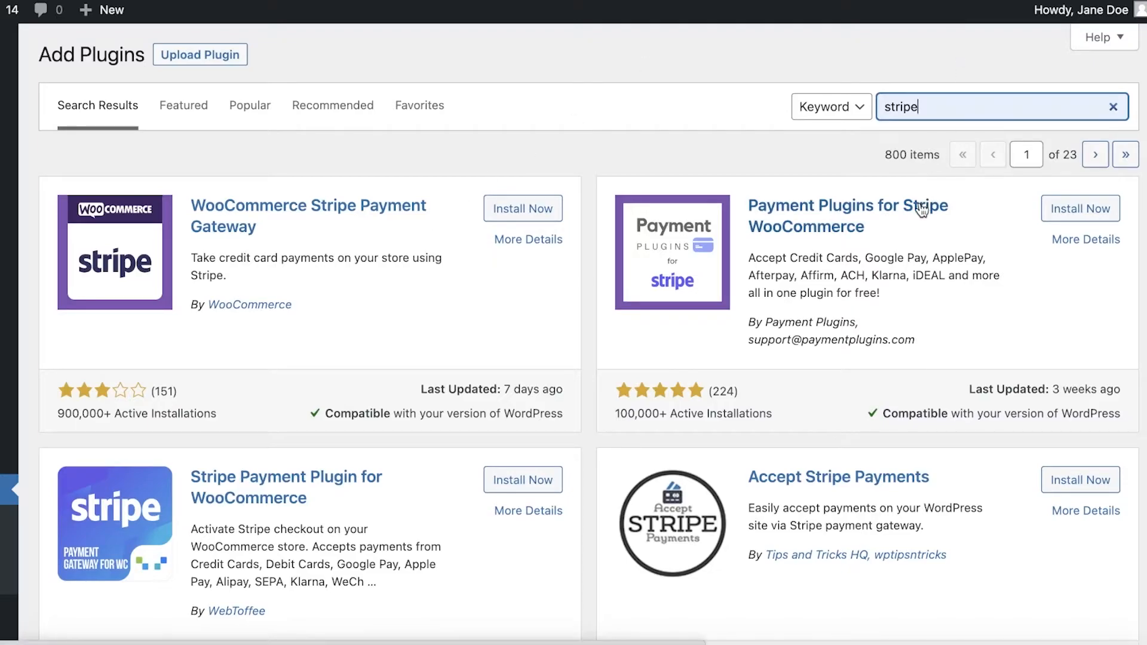
Step: Install and activate Payment Plugins for Stripe WooCommerce from the search results
{"action": "scroll", "coordinate": [921, 209], "scroll_direction": "down", "scroll_amount": 5}
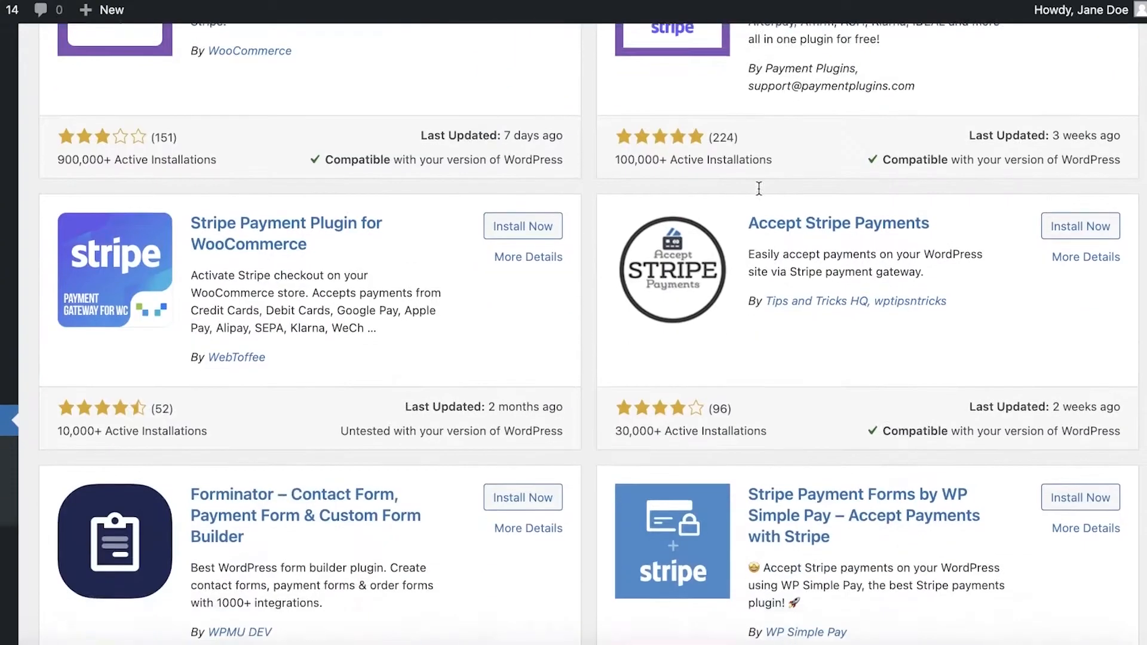
{"action": "scroll", "coordinate": [370, 266], "scroll_direction": "down", "scroll_amount": 3}
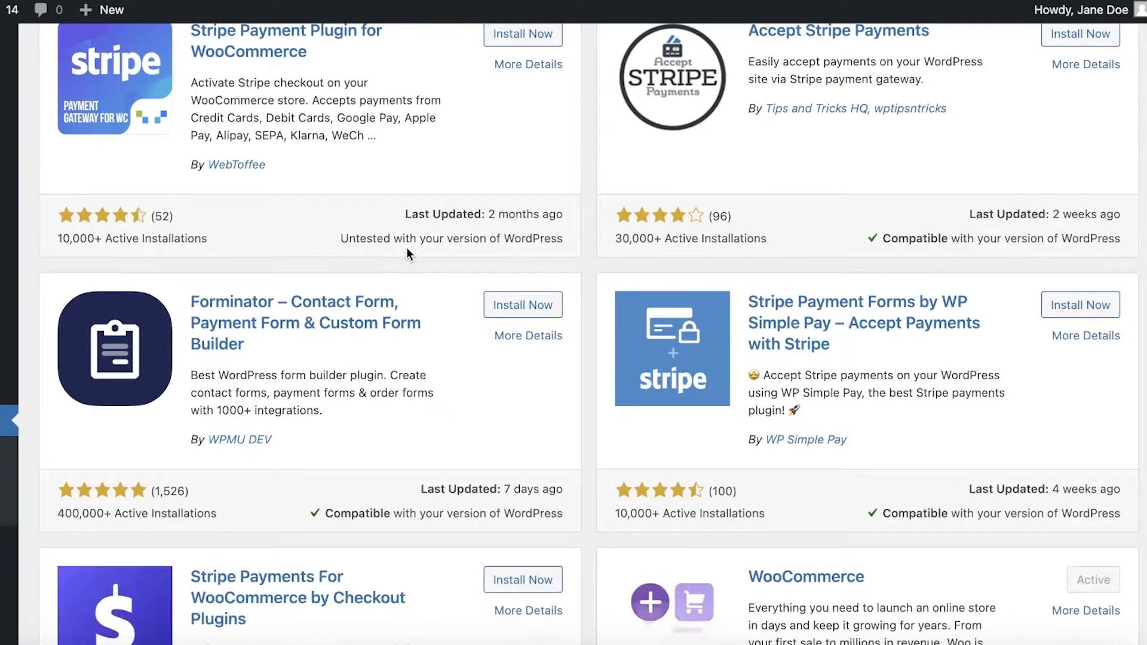
{"action": "scroll", "coordinate": [826, 242], "scroll_direction": "down", "scroll_amount": 2}
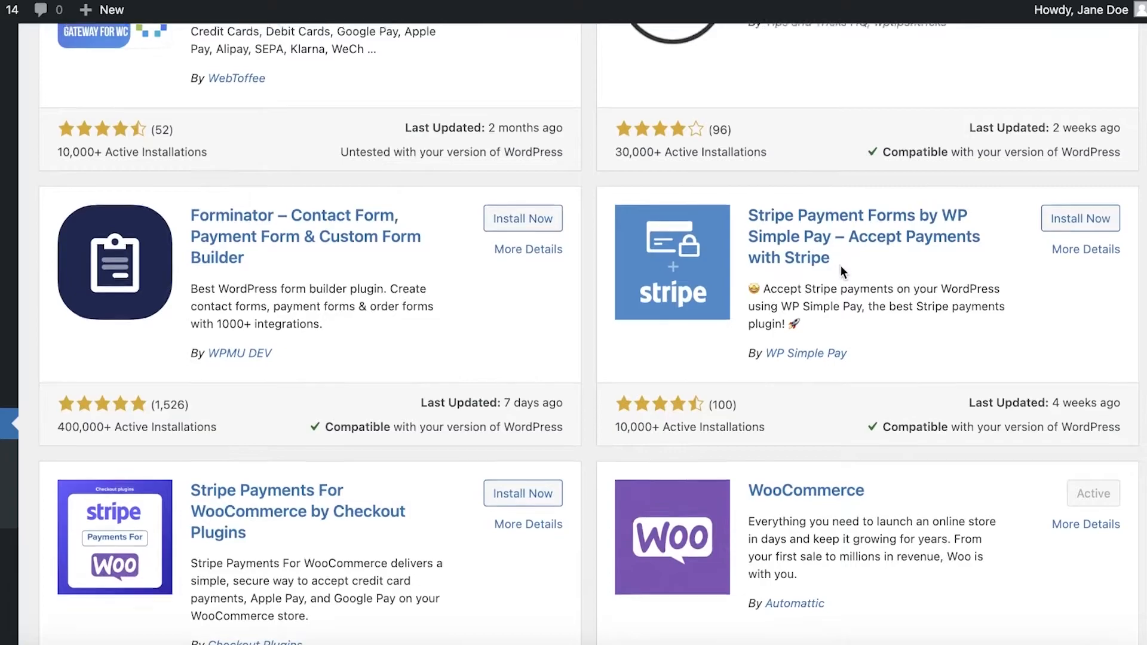
{"action": "scroll", "coordinate": [841, 265], "scroll_direction": "up", "scroll_amount": 4}
{"action": "scroll", "coordinate": [844, 266], "scroll_direction": "up", "scroll_amount": 5}
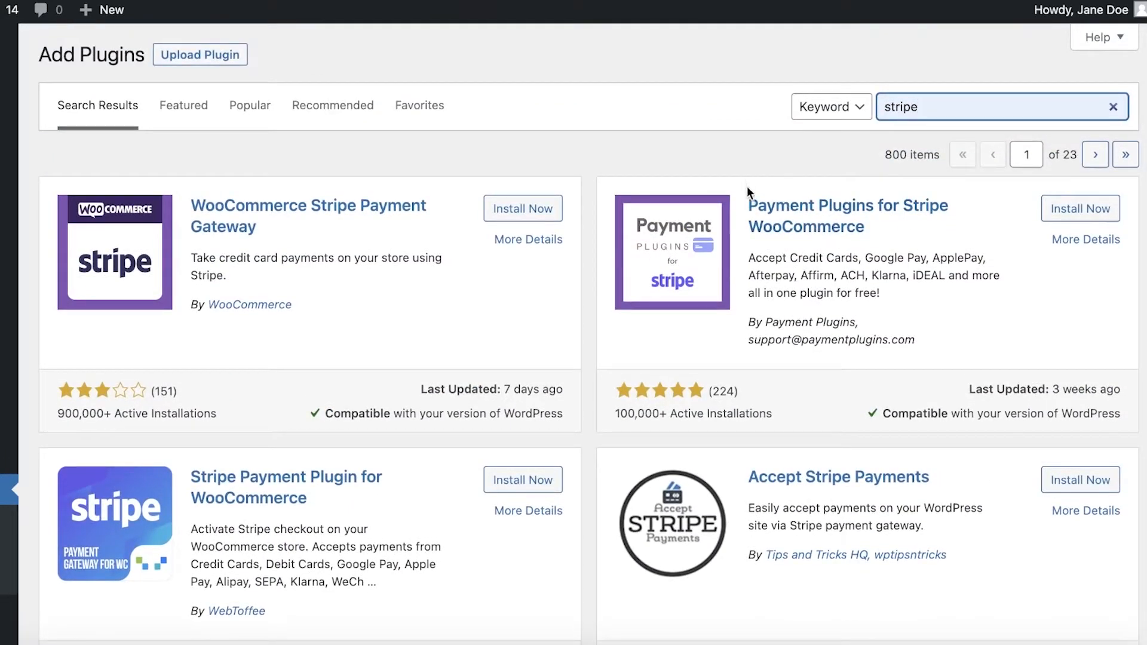
{"action": "left_click", "coordinate": [1054, 206]}
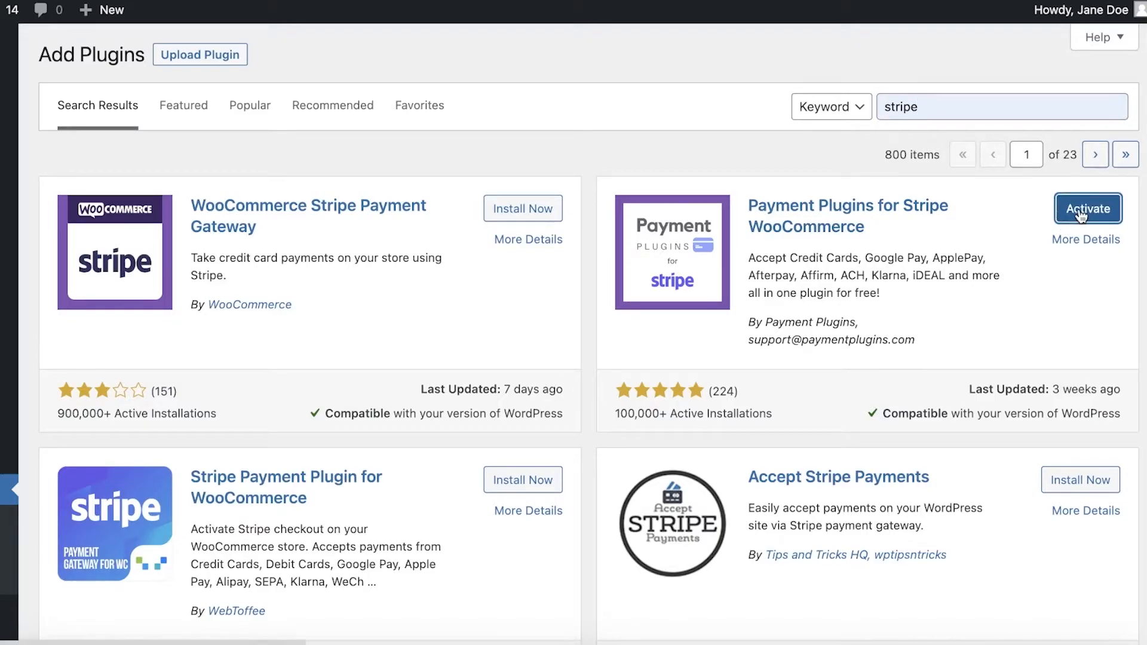
{"action": "left_click", "coordinate": [1082, 214]}
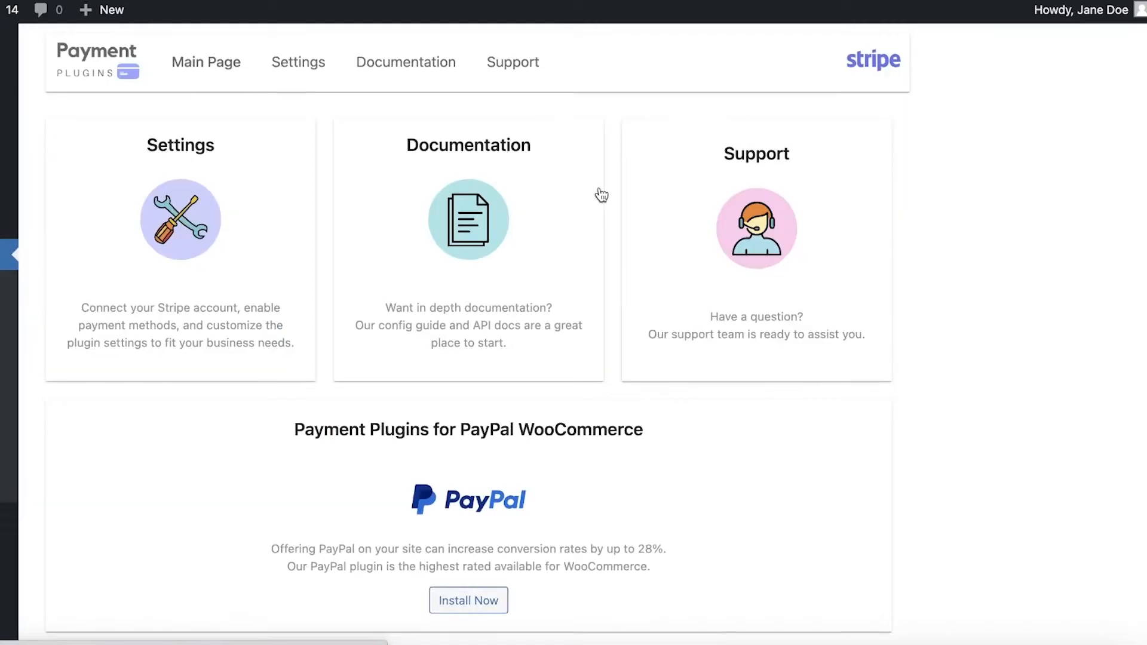
Step: Look over the Stripe by Payment Plugins main page and its settings, documentation and support sections
{"action": "scroll", "coordinate": [209, 103], "scroll_direction": "left", "scroll_amount": 5}
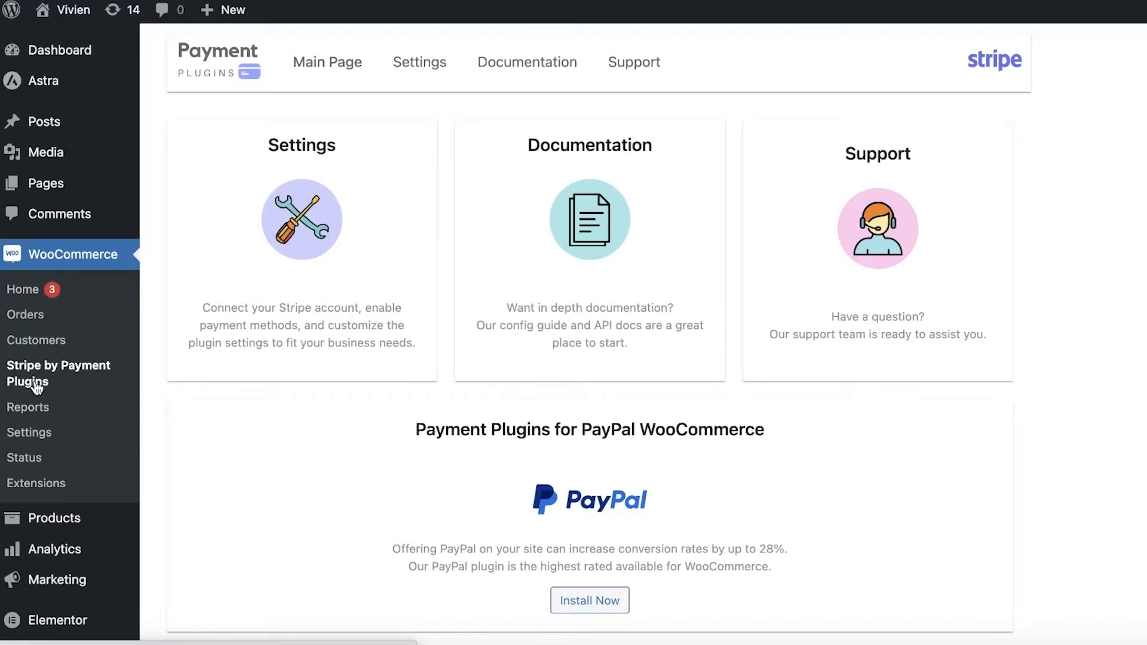
{"action": "scroll", "coordinate": [400, 254], "scroll_direction": "down", "scroll_amount": 2}
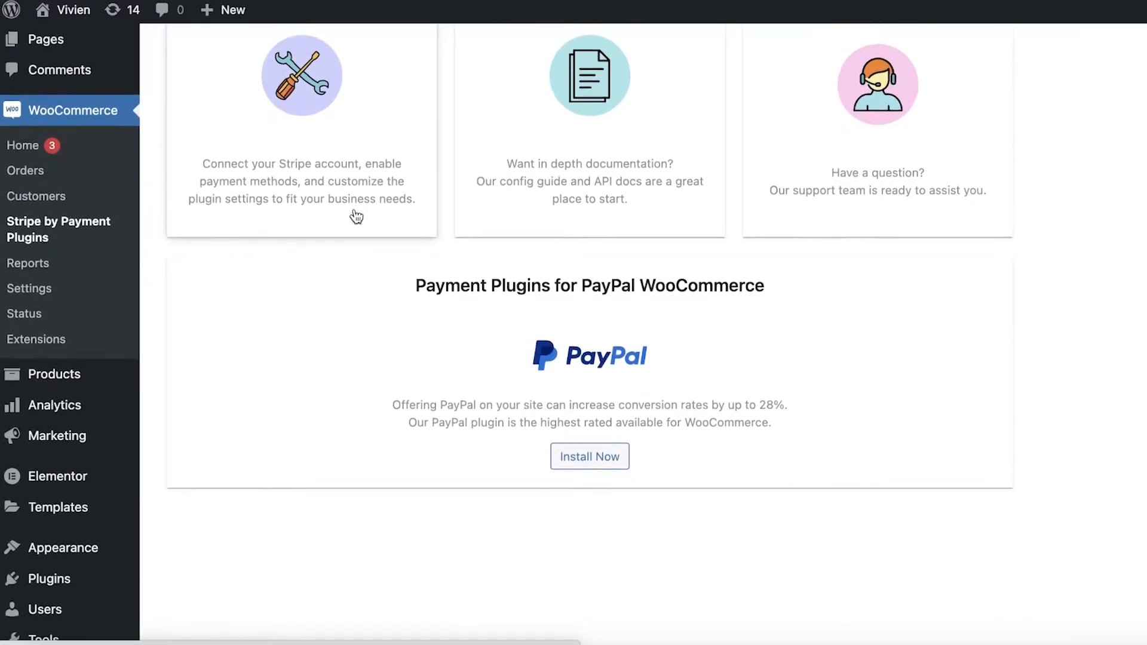
Step: Open the Stripe plugin's settings and bring up its API Settings with the mode and account connection options
{"action": "scroll", "coordinate": [353, 215], "scroll_direction": "up", "scroll_amount": 2}
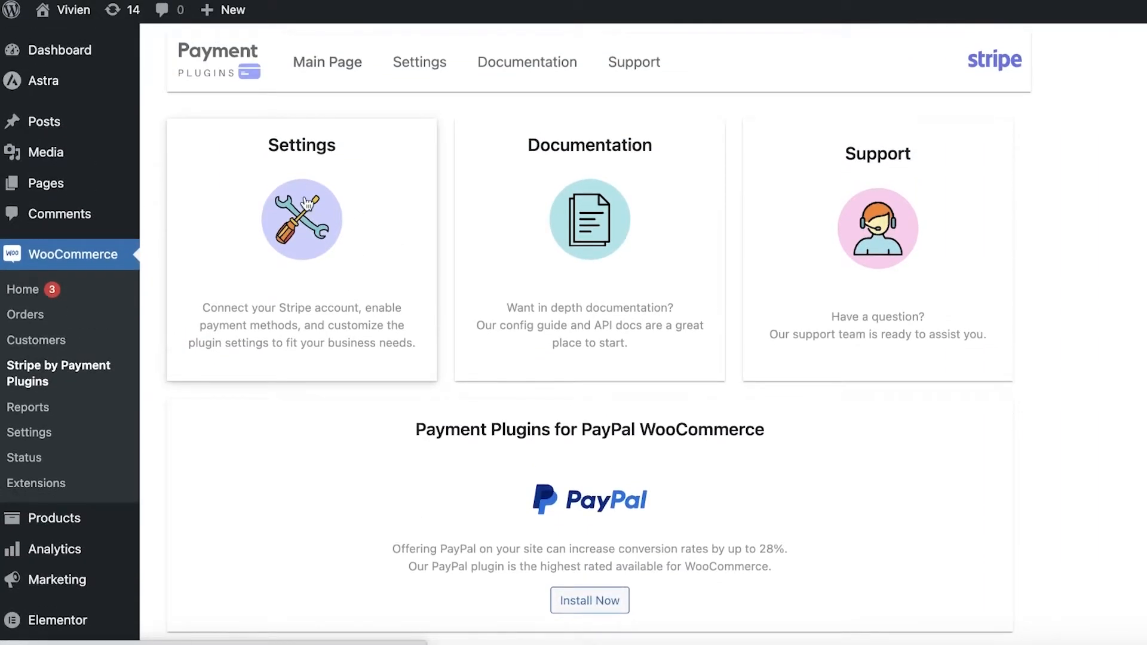
{"action": "left_click", "coordinate": [327, 155]}
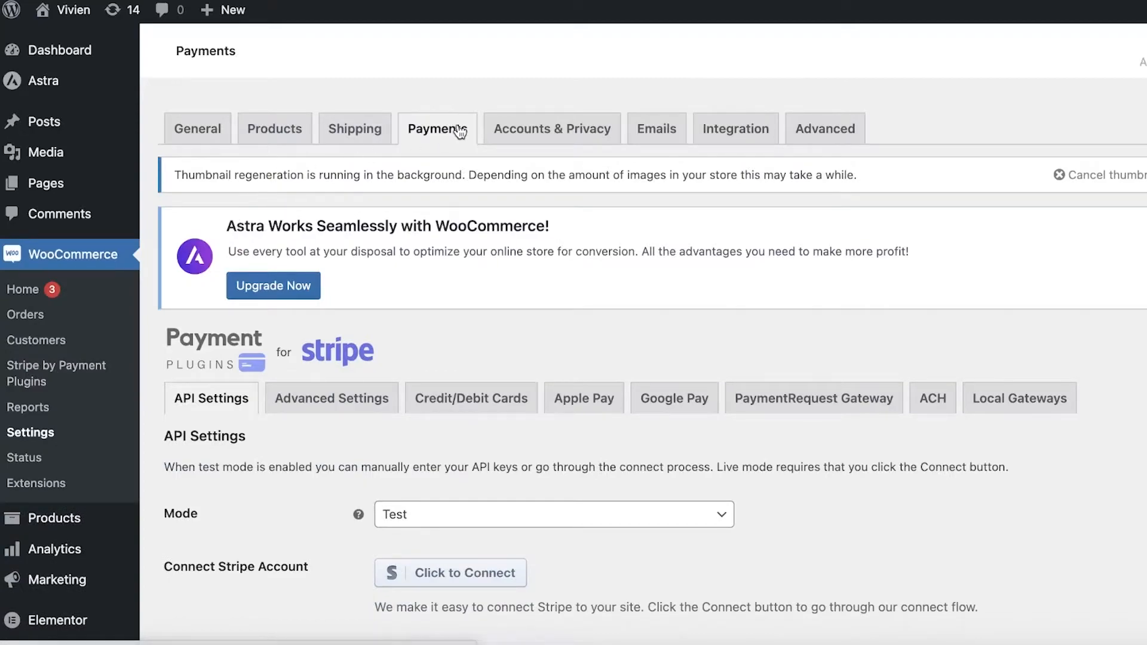
{"action": "scroll", "coordinate": [263, 372], "scroll_direction": "down", "scroll_amount": 1}
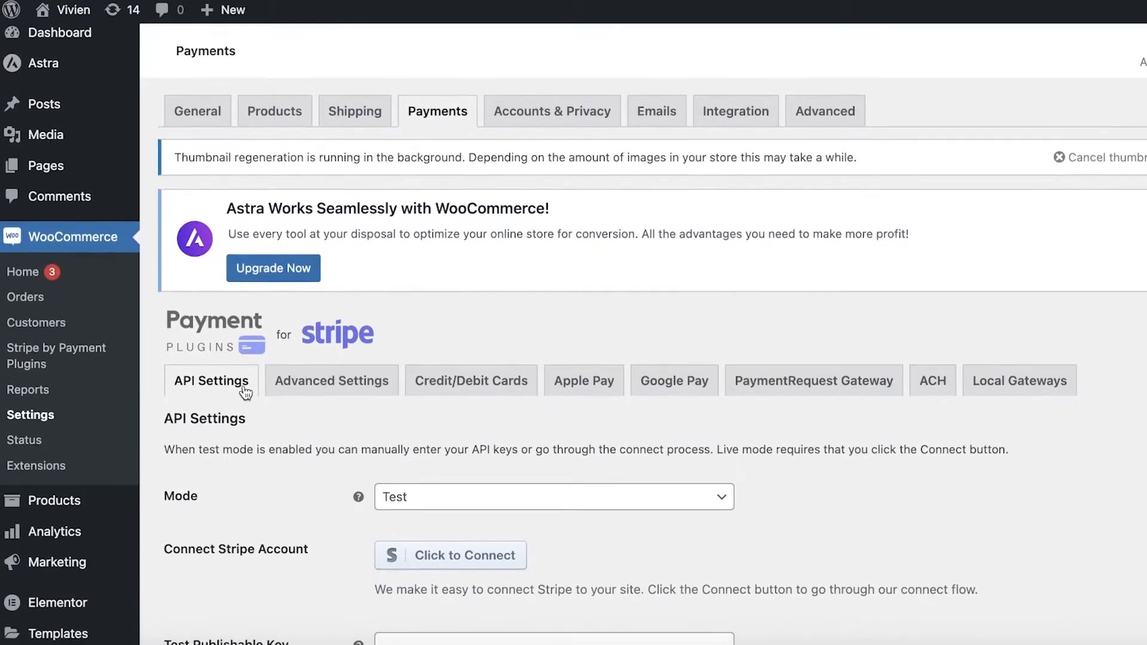
{"action": "scroll", "coordinate": [243, 384], "scroll_direction": "down", "scroll_amount": 3}
{"action": "scroll", "coordinate": [252, 371], "scroll_direction": "down", "scroll_amount": 3}
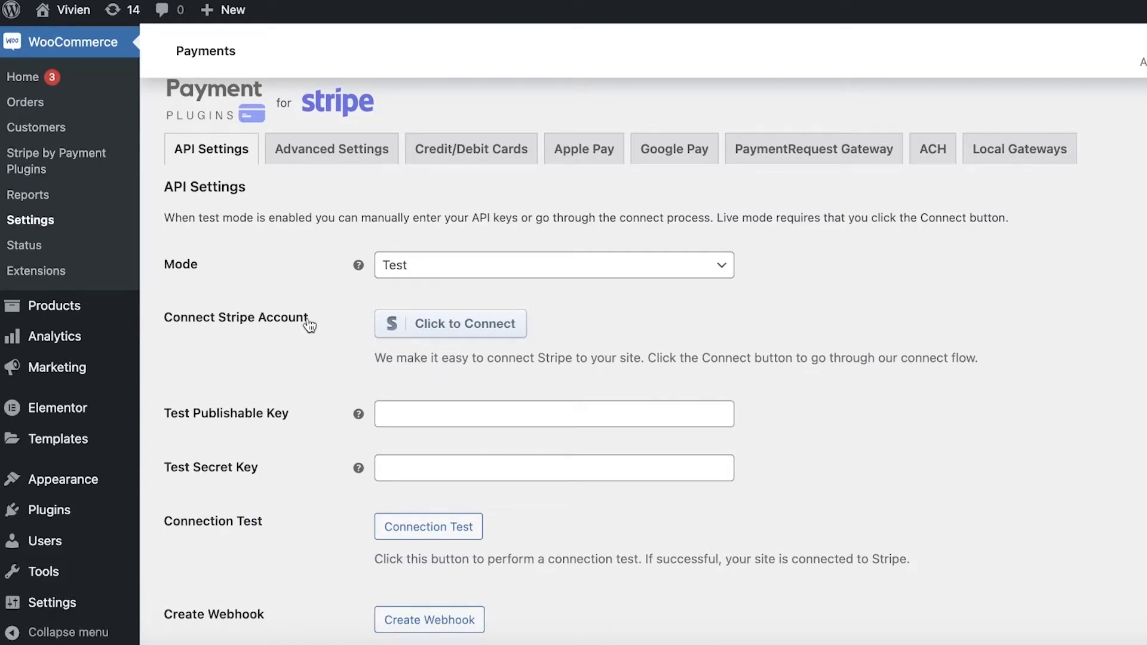
Step: Keep the Stripe mode on Test and start connecting a Stripe account to the site
{"action": "left_click", "coordinate": [440, 273]}
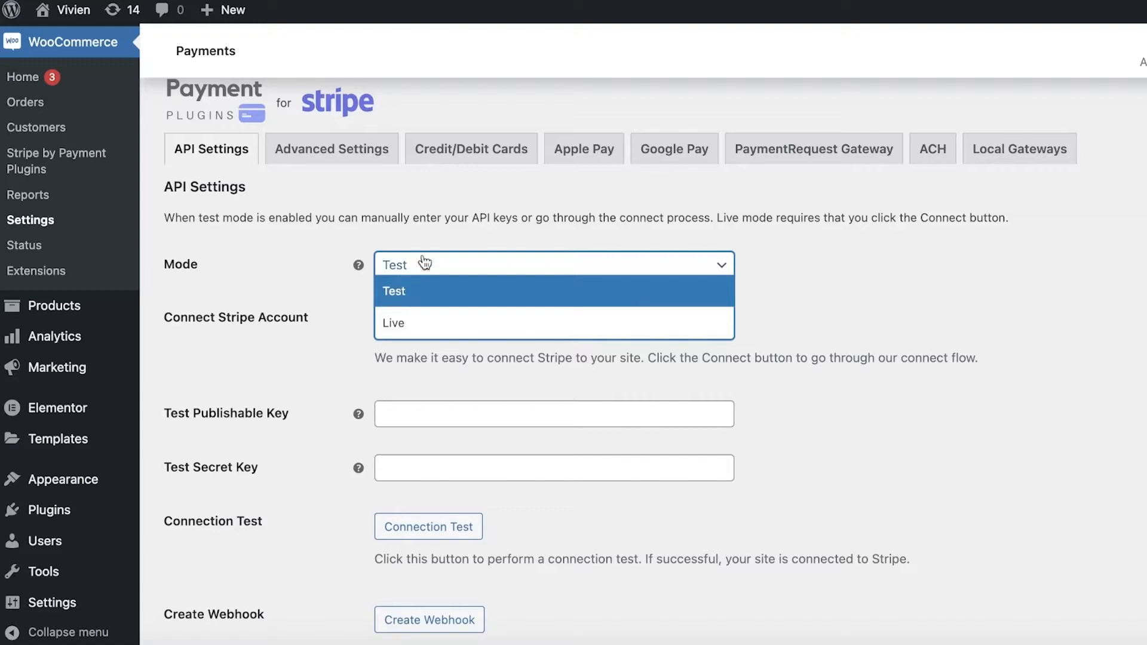
{"action": "left_click", "coordinate": [421, 263]}
{"action": "left_click", "coordinate": [397, 325]}
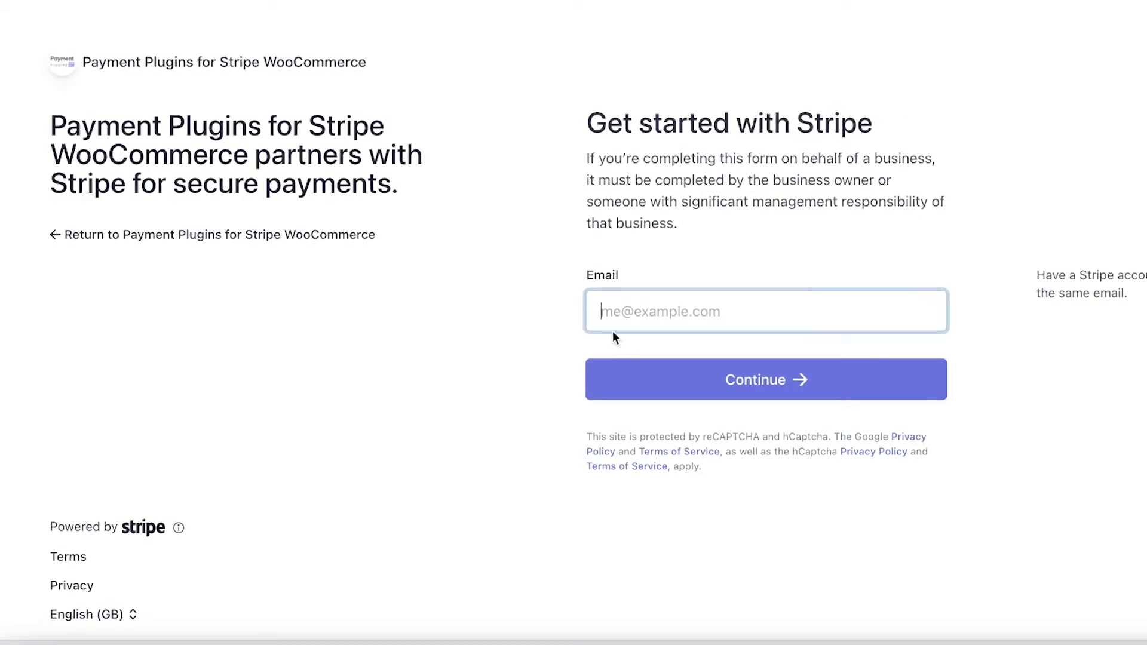
Step: Try to log in to Stripe with the account's e-mail and saved password
{"action": "left_click", "coordinate": [694, 310]}
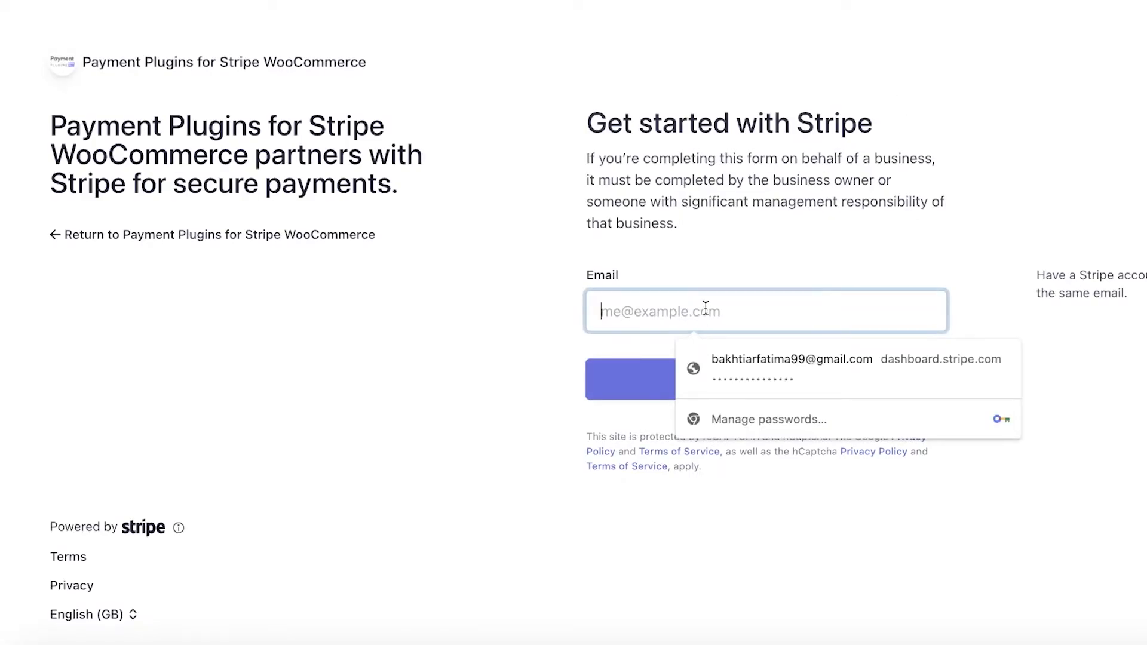
{"action": "left_click", "coordinate": [741, 365]}
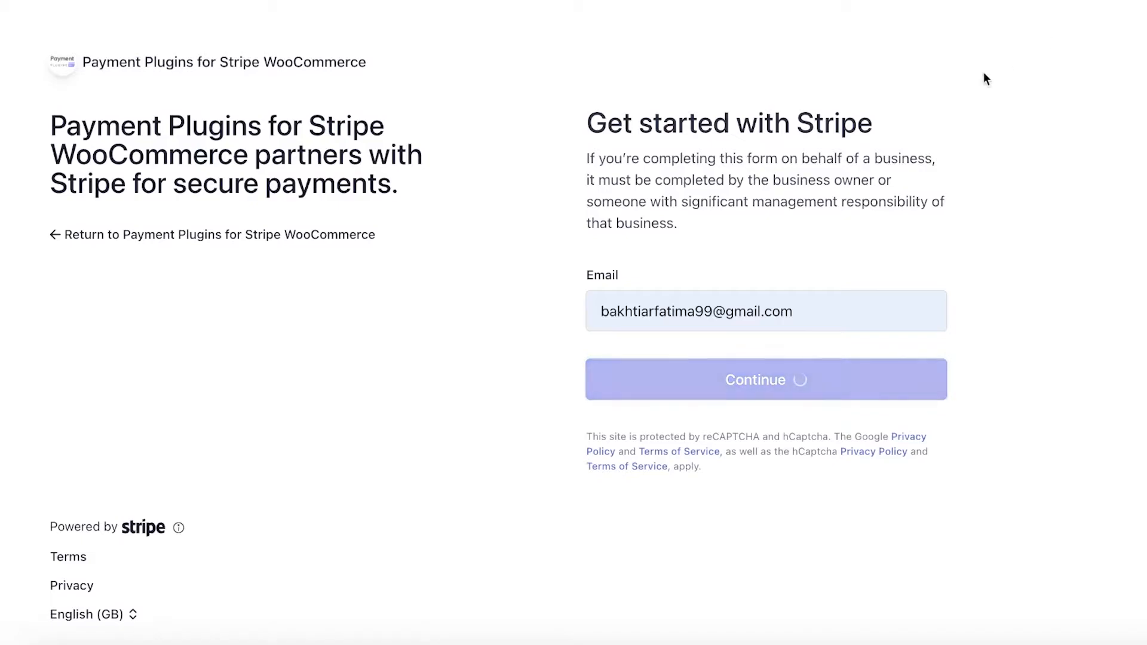
{"action": "left_click", "coordinate": [660, 305]}
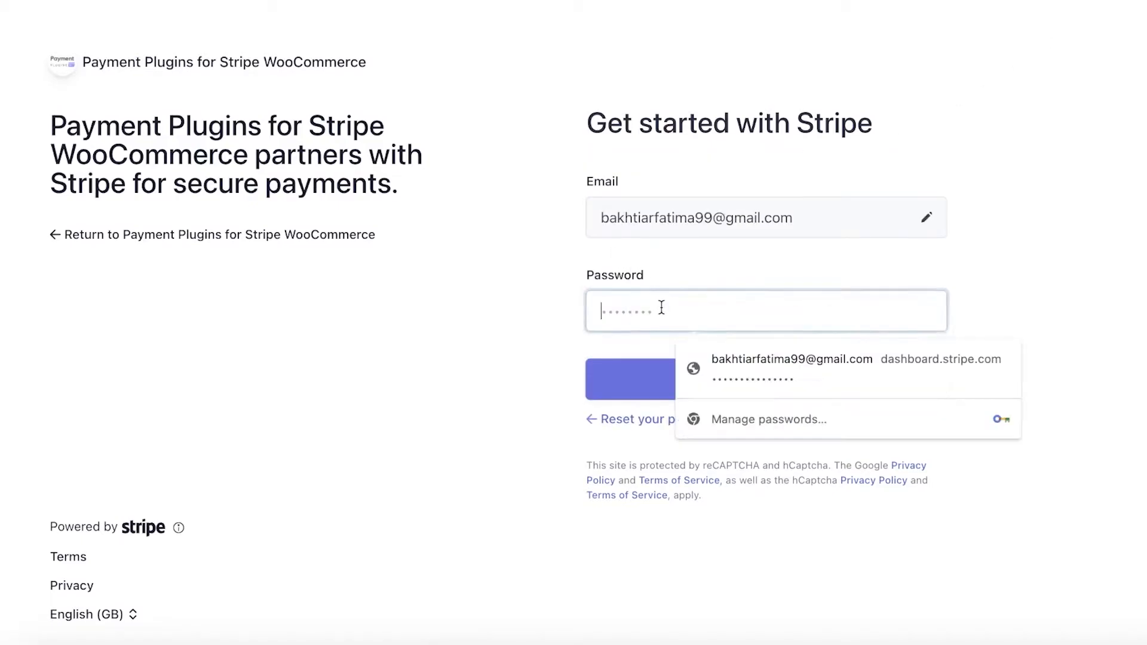
{"action": "left_click", "coordinate": [693, 382]}
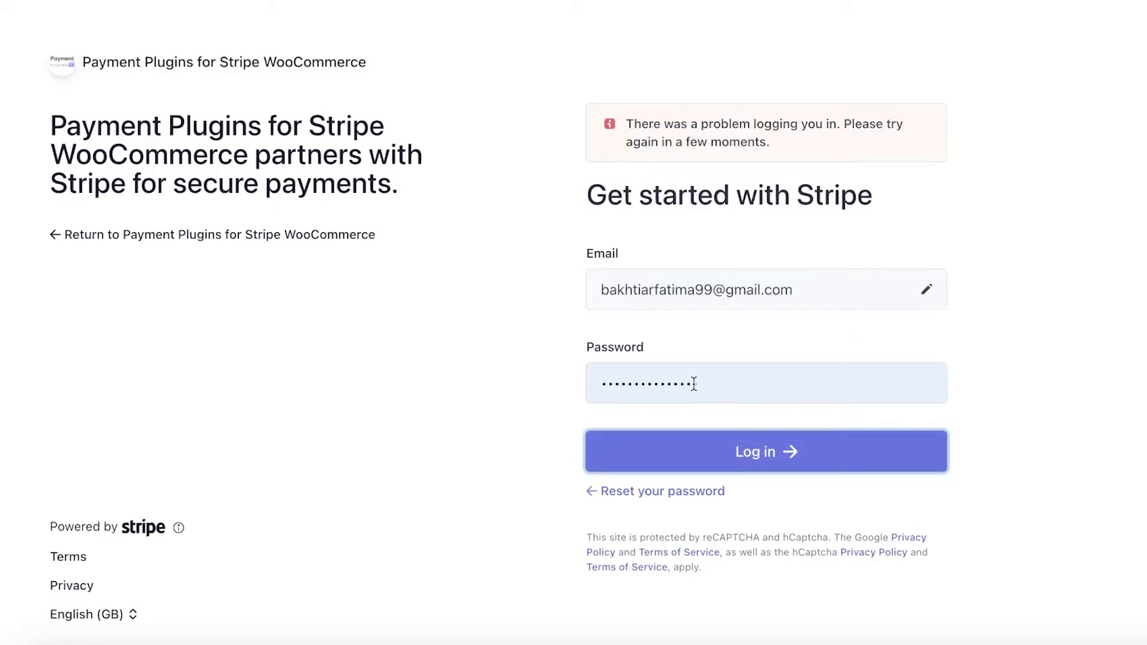
{"action": "left_click", "coordinate": [694, 383]}
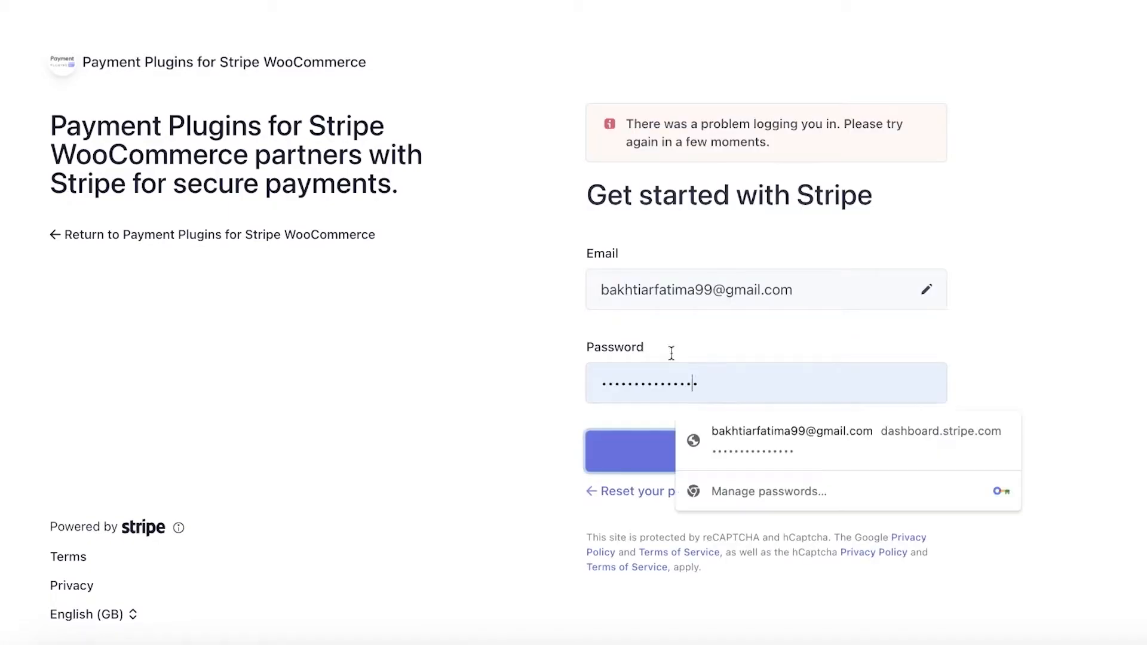
{"action": "left_click", "coordinate": [684, 457]}
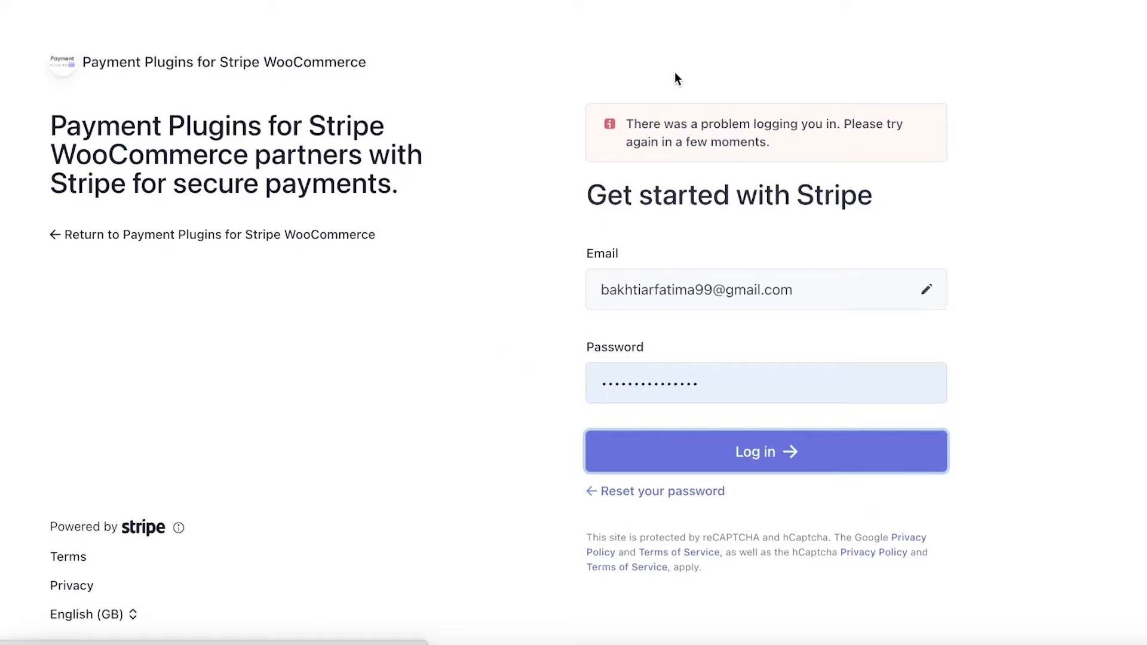
Step: Look over the test key fields in the API settings and run a connection test, dismissing the alert
{"action": "scroll", "coordinate": [382, 391], "scroll_direction": "down", "scroll_amount": 3}
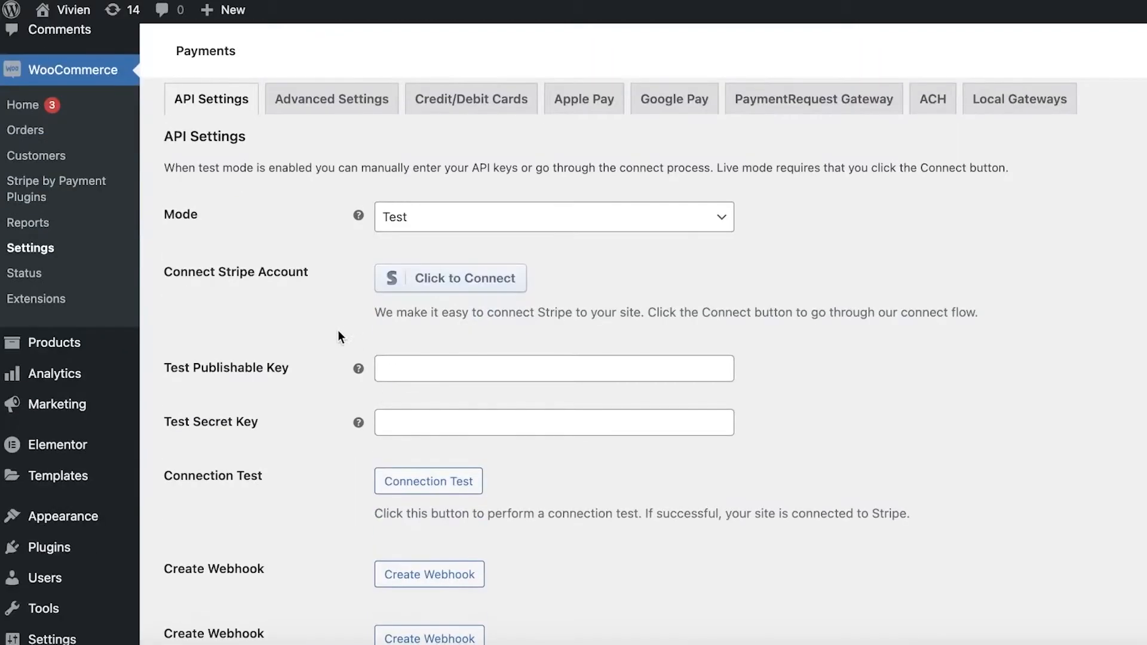
{"action": "scroll", "coordinate": [213, 268], "scroll_direction": "down", "scroll_amount": 3}
{"action": "scroll", "coordinate": [260, 325], "scroll_direction": "up", "scroll_amount": 3}
{"action": "scroll", "coordinate": [281, 358], "scroll_direction": "down", "scroll_amount": 1}
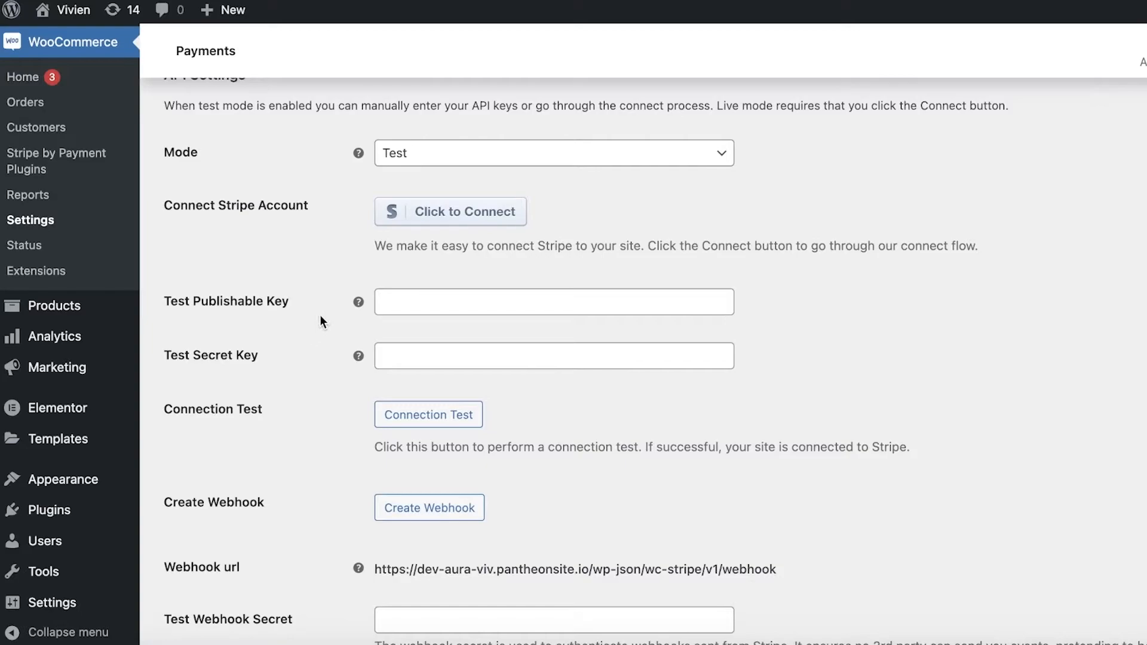
{"action": "left_click", "coordinate": [414, 353]}
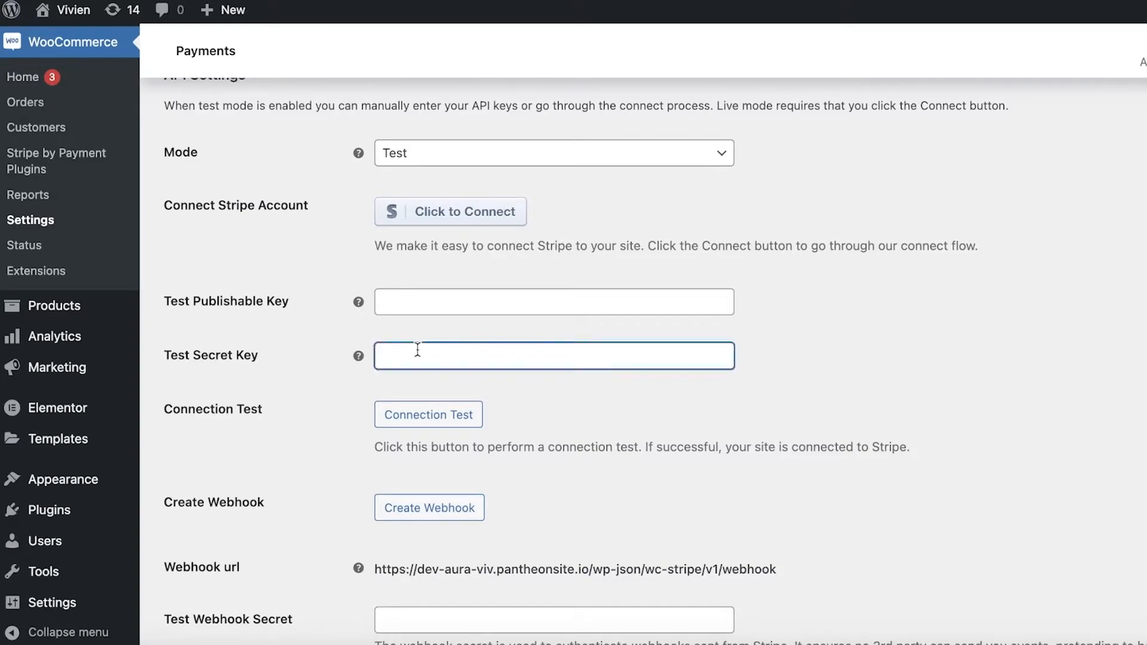
{"action": "scroll", "coordinate": [454, 365], "scroll_direction": "down", "scroll_amount": 1}
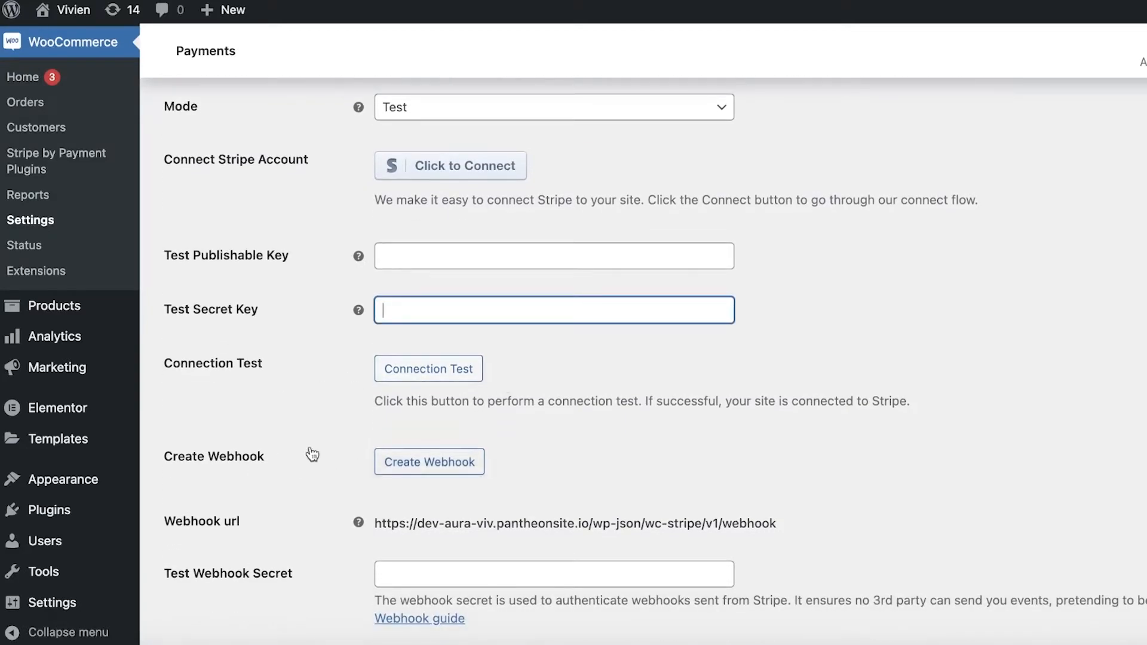
{"action": "scroll", "coordinate": [345, 457], "scroll_direction": "down", "scroll_amount": 1}
{"action": "left_click", "coordinate": [453, 337]}
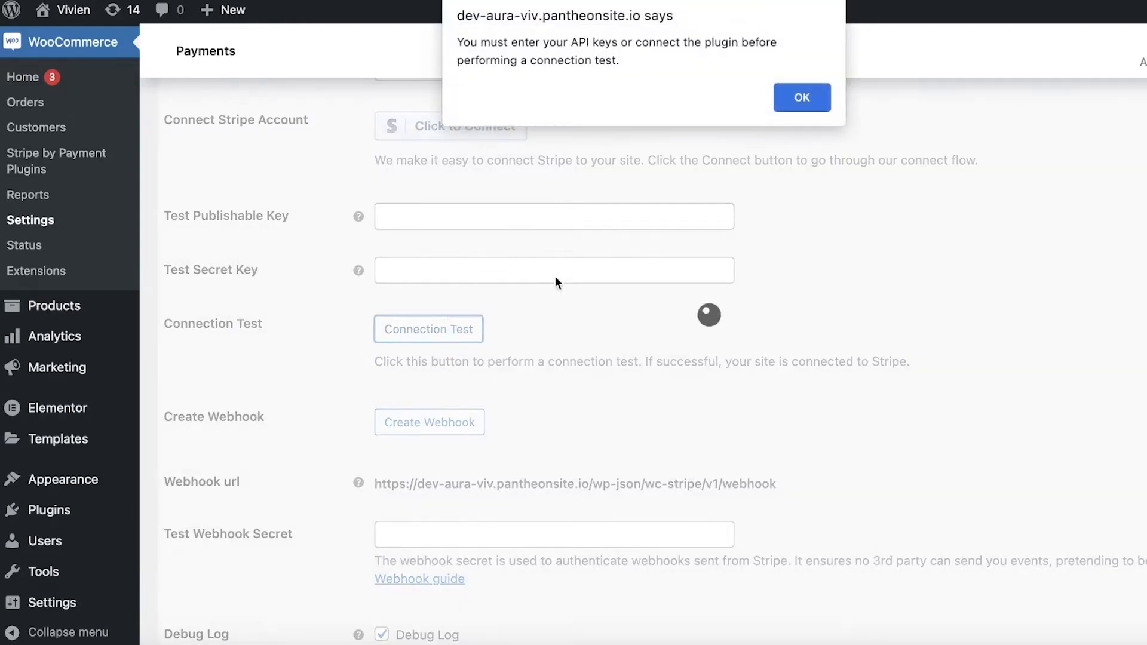
{"action": "key", "text": "Return"}
Step: Check the webhook URL by opening a copy of it in a new browser tab, and close that tab
{"action": "scroll", "coordinate": [603, 231], "scroll_direction": "up", "scroll_amount": 2}
{"action": "scroll", "coordinate": [602, 231], "scroll_direction": "down", "scroll_amount": 3}
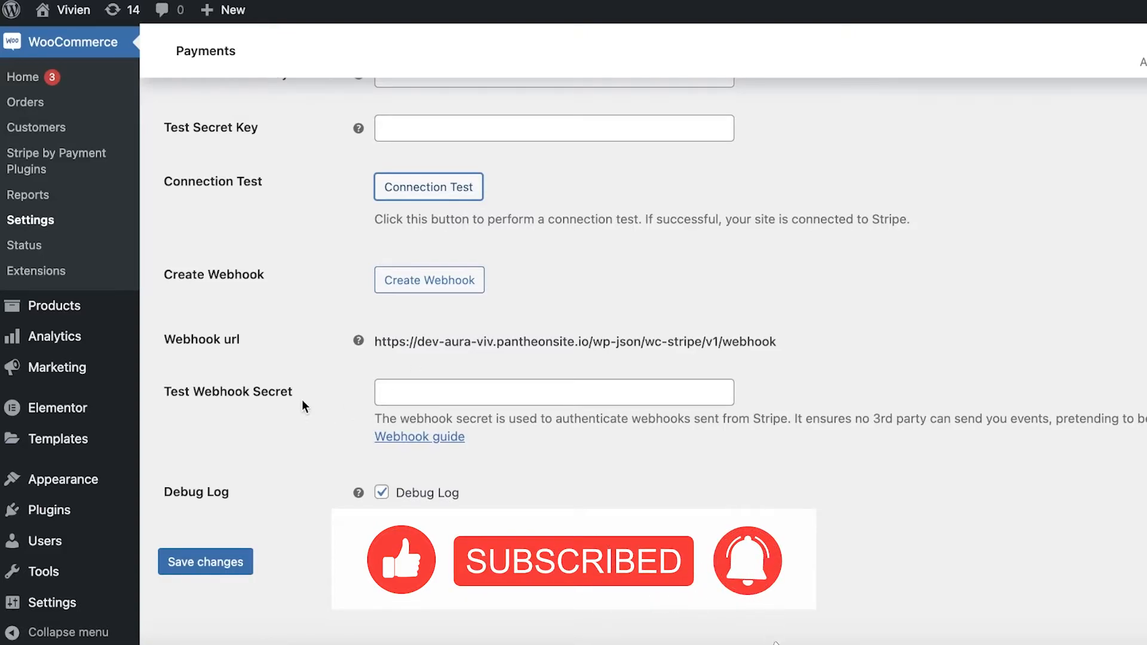
{"action": "scroll", "coordinate": [305, 400], "scroll_direction": "up", "scroll_amount": 6}
{"action": "scroll", "coordinate": [534, 413], "scroll_direction": "down", "scroll_amount": 3}
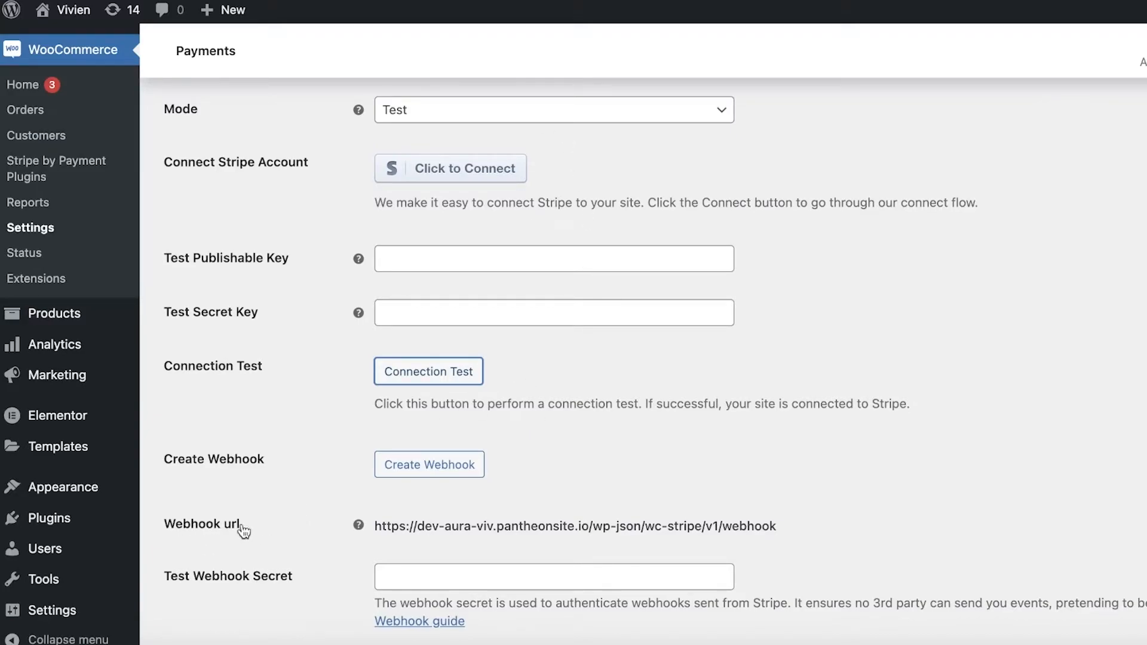
{"action": "left_click_drag", "start_coordinate": [377, 526], "coordinate": [772, 538]}
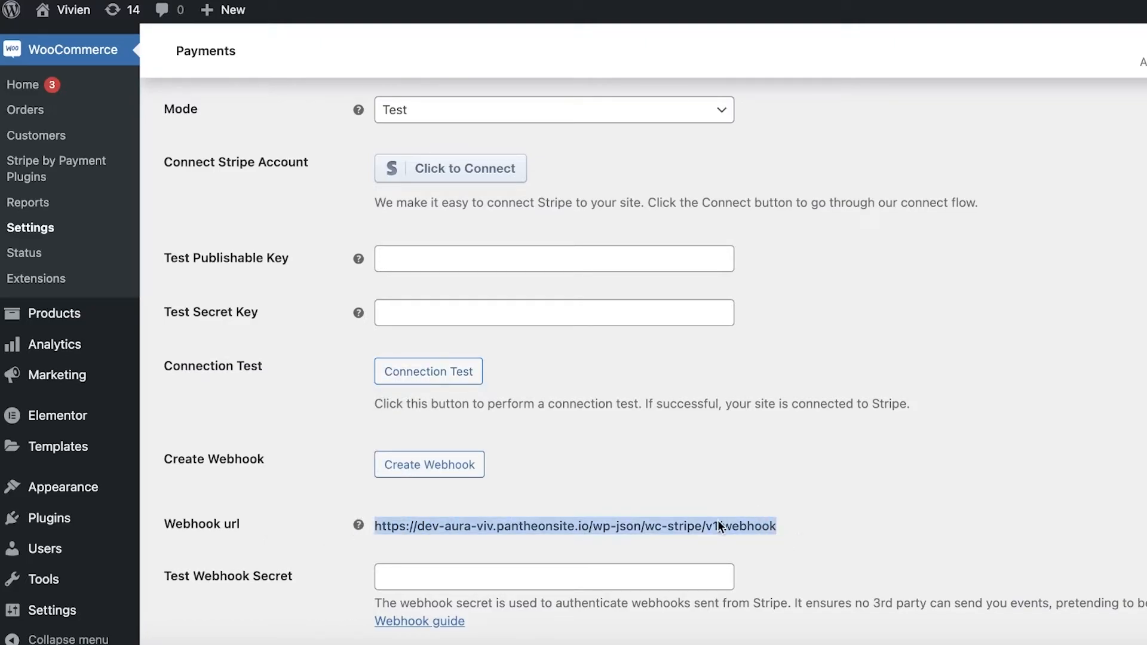
{"action": "right_click", "coordinate": [719, 526]}
{"action": "left_click", "coordinate": [768, 431]}
{"action": "key", "text": "super+t"}
{"action": "right_click", "coordinate": [760, 2]}
{"action": "left_click", "coordinate": [815, 98]}
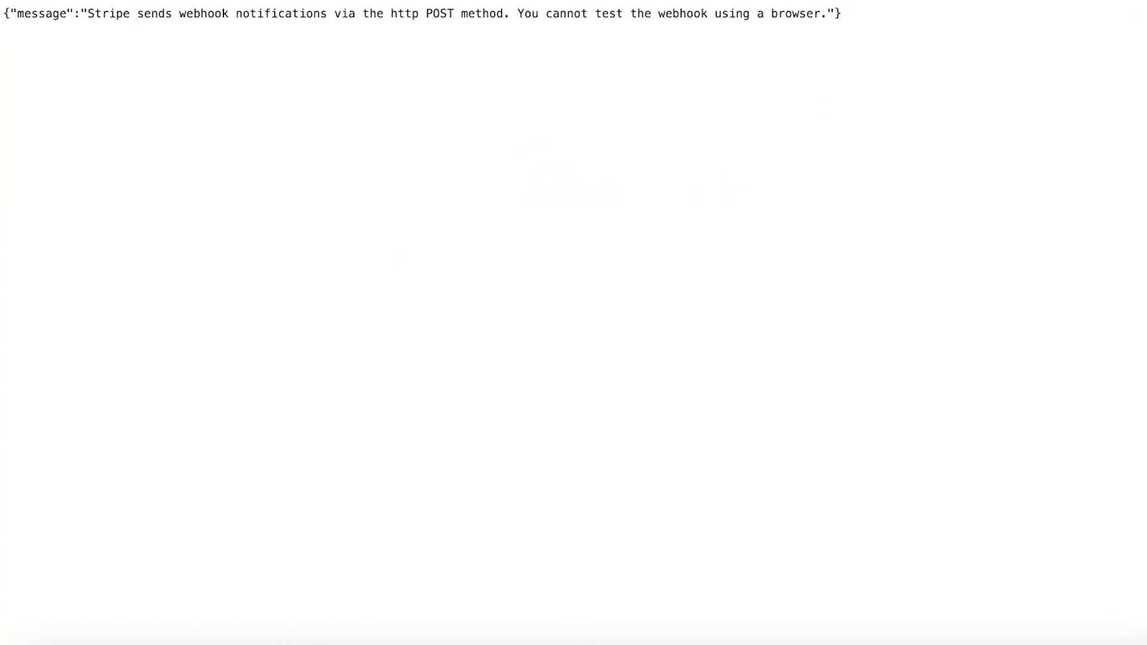
{"action": "key", "text": "super+w"}
Step: Open the Stripe plugin's Advanced Settings and enable Fee Display Currency
{"action": "scroll", "coordinate": [448, 377], "scroll_direction": "up", "scroll_amount": 8}
{"action": "left_click", "coordinate": [363, 457]}
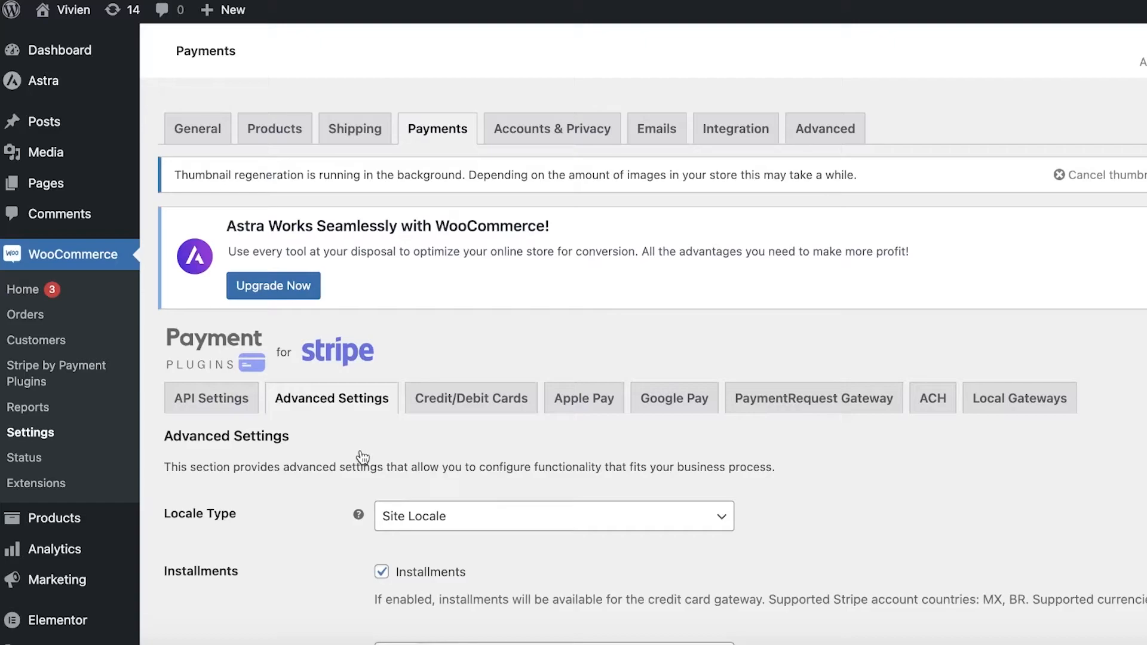
{"action": "scroll", "coordinate": [363, 457], "scroll_direction": "down", "scroll_amount": 8}
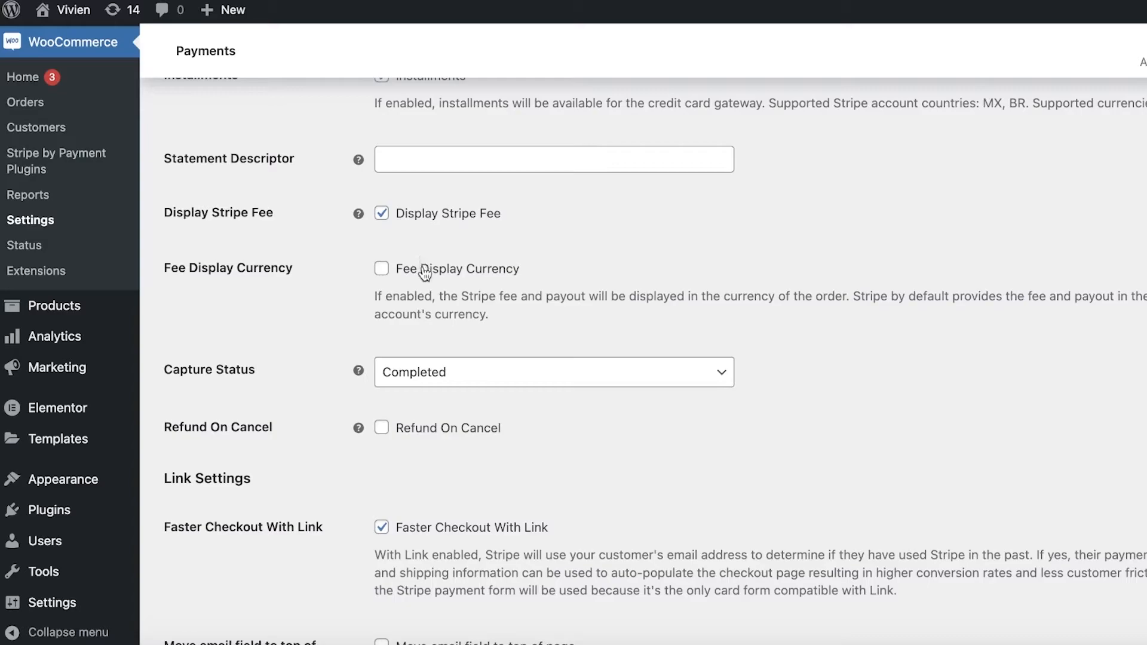
{"action": "left_click", "coordinate": [407, 276]}
{"action": "scroll", "coordinate": [394, 323], "scroll_direction": "down", "scroll_amount": 1}
Step: Keep Capture Status on Completed, and switch Refund On Cancel on and back off
{"action": "left_click", "coordinate": [410, 358]}
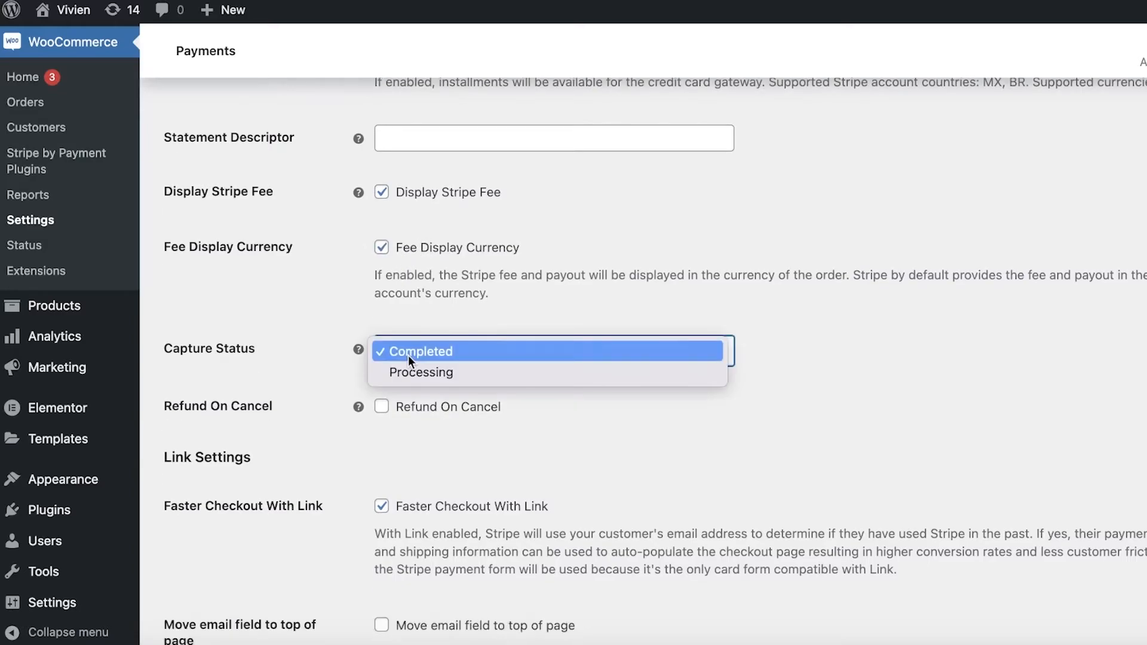
{"action": "left_click", "coordinate": [408, 357]}
{"action": "left_click", "coordinate": [415, 419]}
{"action": "left_click", "coordinate": [415, 418]}
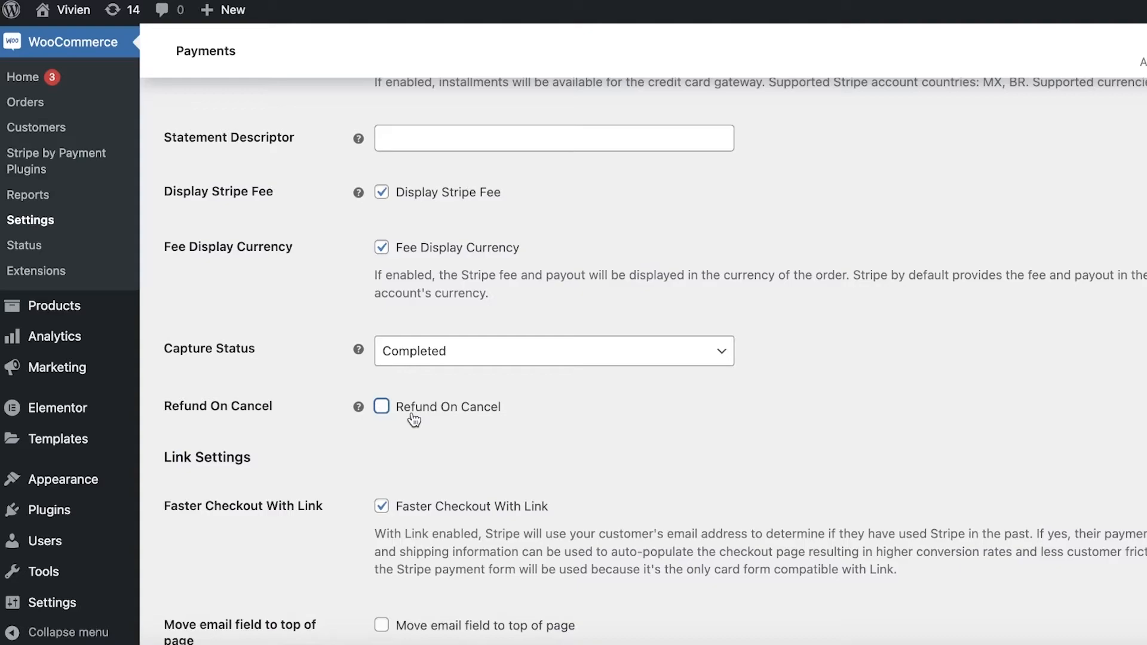
{"action": "scroll", "coordinate": [480, 427], "scroll_direction": "down", "scroll_amount": 5}
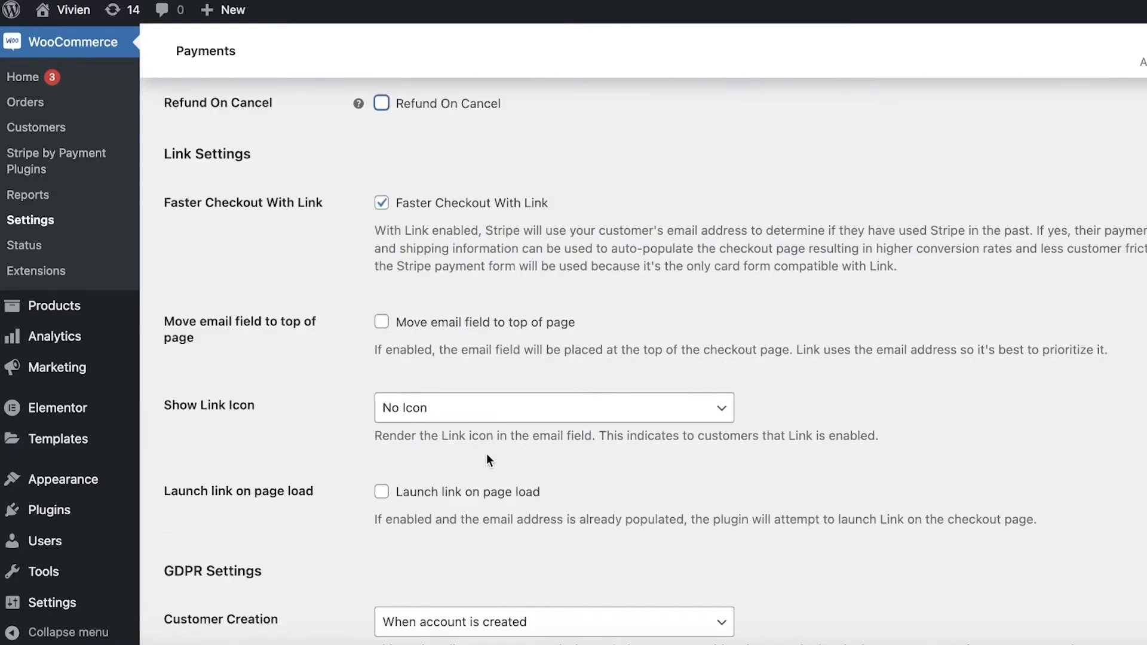
Step: Open the Credit/Debit Cards settings and examine the general options, from the title and charge type to Force 3D Secure and card icons
{"action": "scroll", "coordinate": [486, 454], "scroll_direction": "up", "scroll_amount": 13}
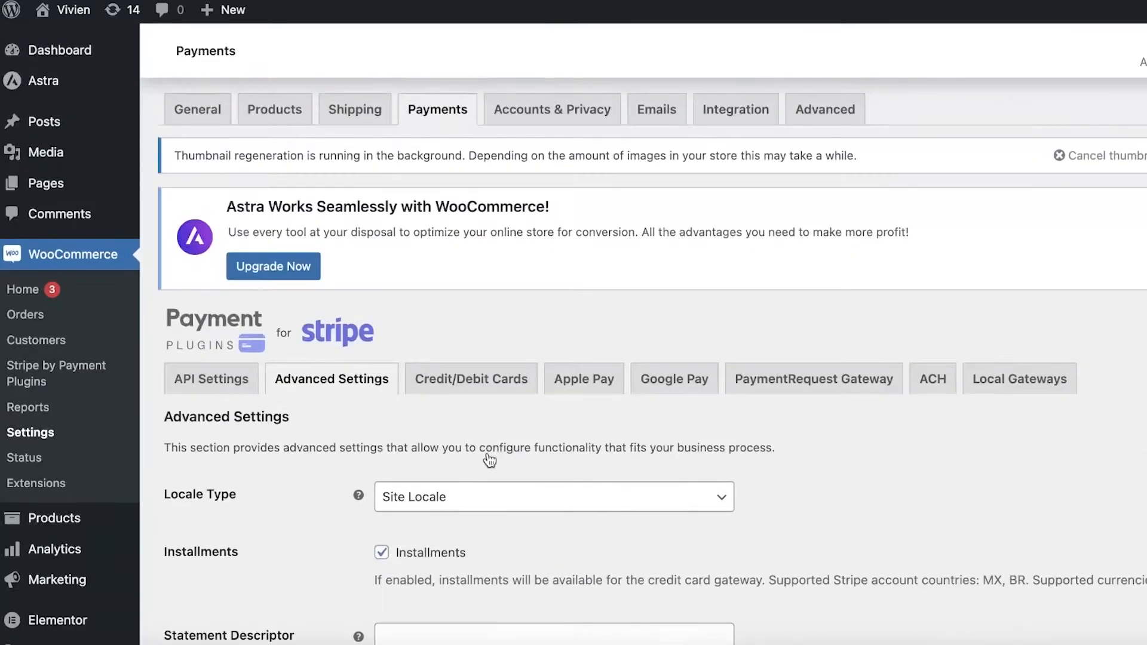
{"action": "left_click", "coordinate": [481, 391]}
{"action": "left_click", "coordinate": [624, 230]}
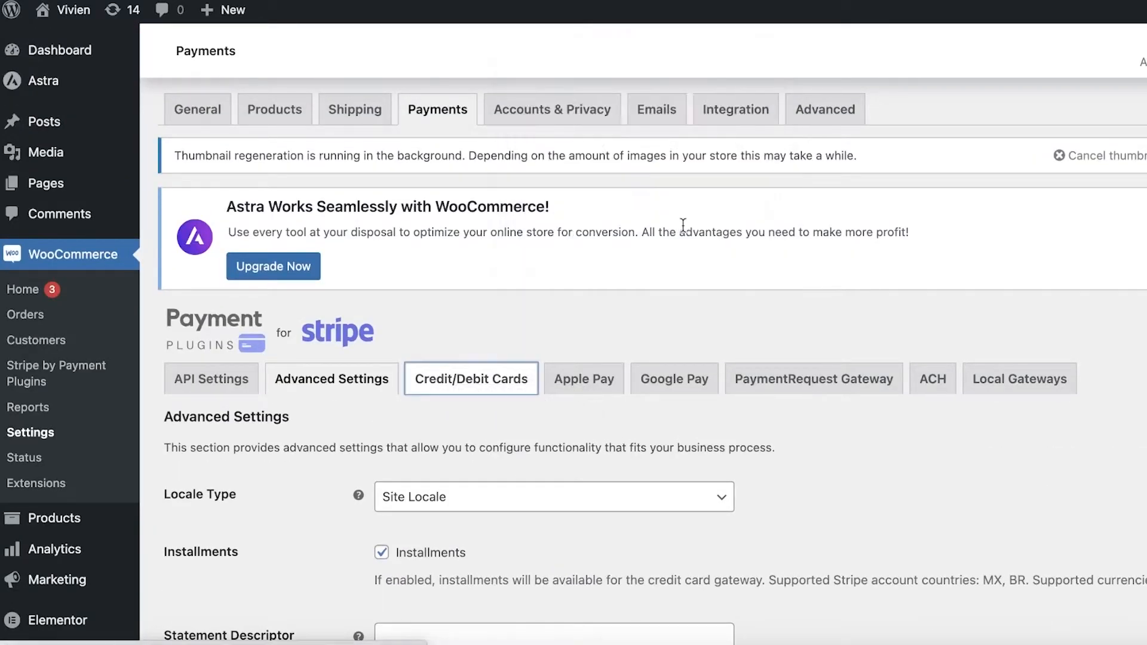
{"action": "scroll", "coordinate": [475, 416], "scroll_direction": "down", "scroll_amount": 1}
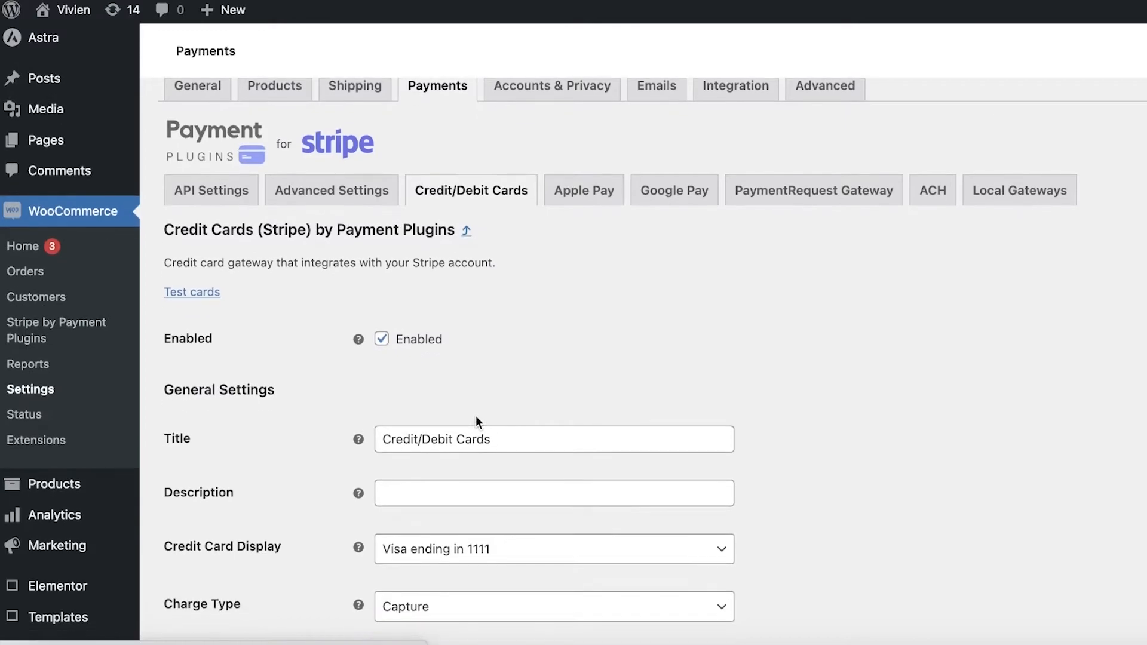
{"action": "scroll", "coordinate": [478, 432], "scroll_direction": "down", "scroll_amount": 1}
{"action": "scroll", "coordinate": [478, 432], "scroll_direction": "down", "scroll_amount": 3}
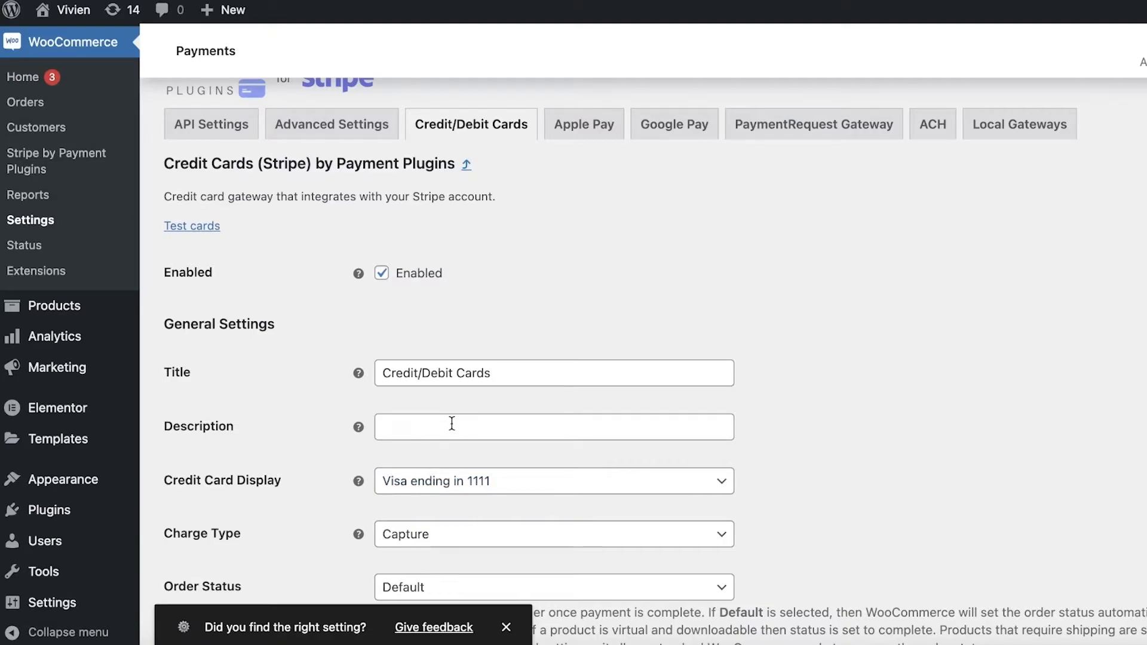
{"action": "scroll", "coordinate": [452, 423], "scroll_direction": "down", "scroll_amount": 5}
{"action": "scroll", "coordinate": [451, 424], "scroll_direction": "up", "scroll_amount": 6}
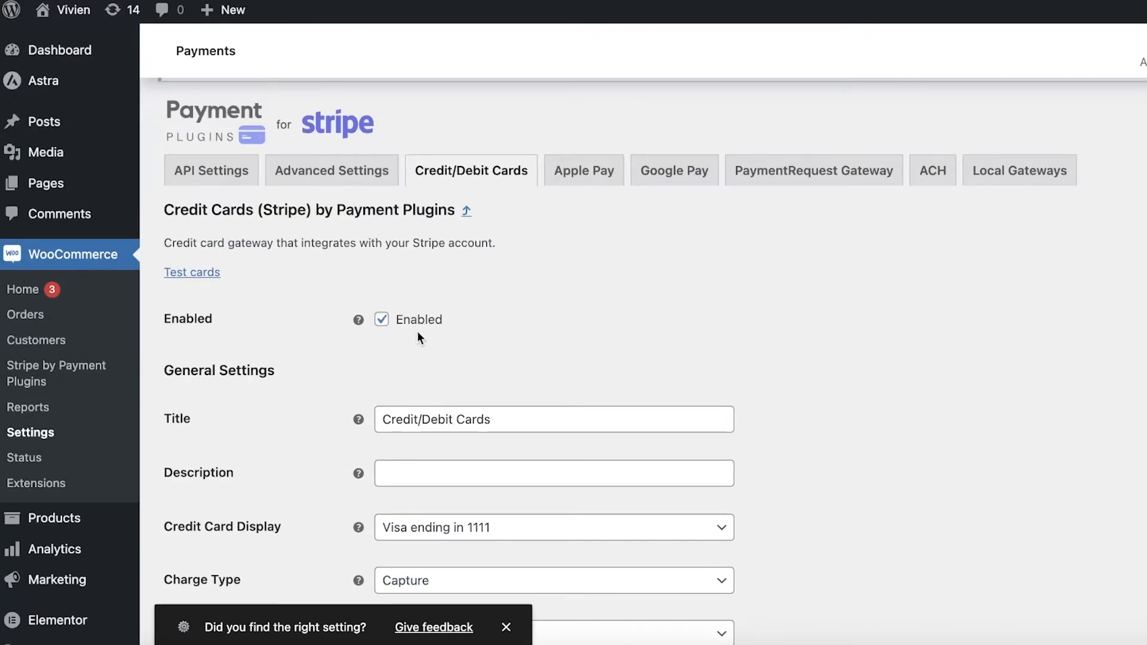
{"action": "scroll", "coordinate": [418, 332], "scroll_direction": "down", "scroll_amount": 7}
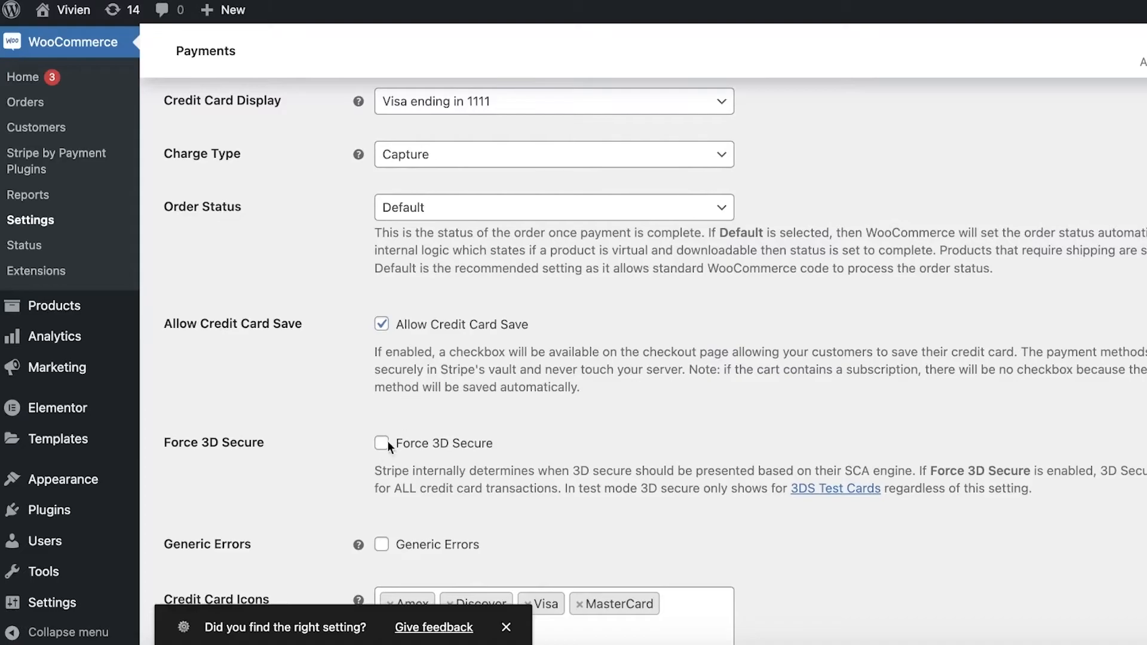
{"action": "scroll", "coordinate": [388, 439], "scroll_direction": "down", "scroll_amount": 3}
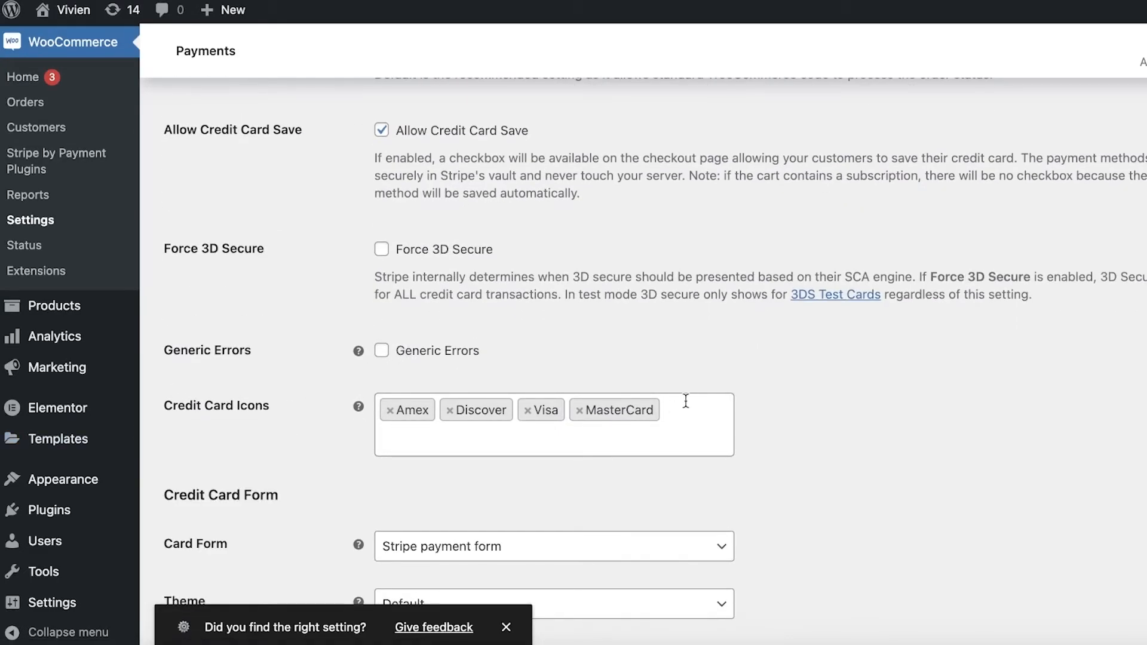
Step: Remove Amex and Discover from the Credit Card Icons and add Diners Club
{"action": "scroll", "coordinate": [685, 402], "scroll_direction": "down", "scroll_amount": 1}
{"action": "left_click", "coordinate": [390, 328]}
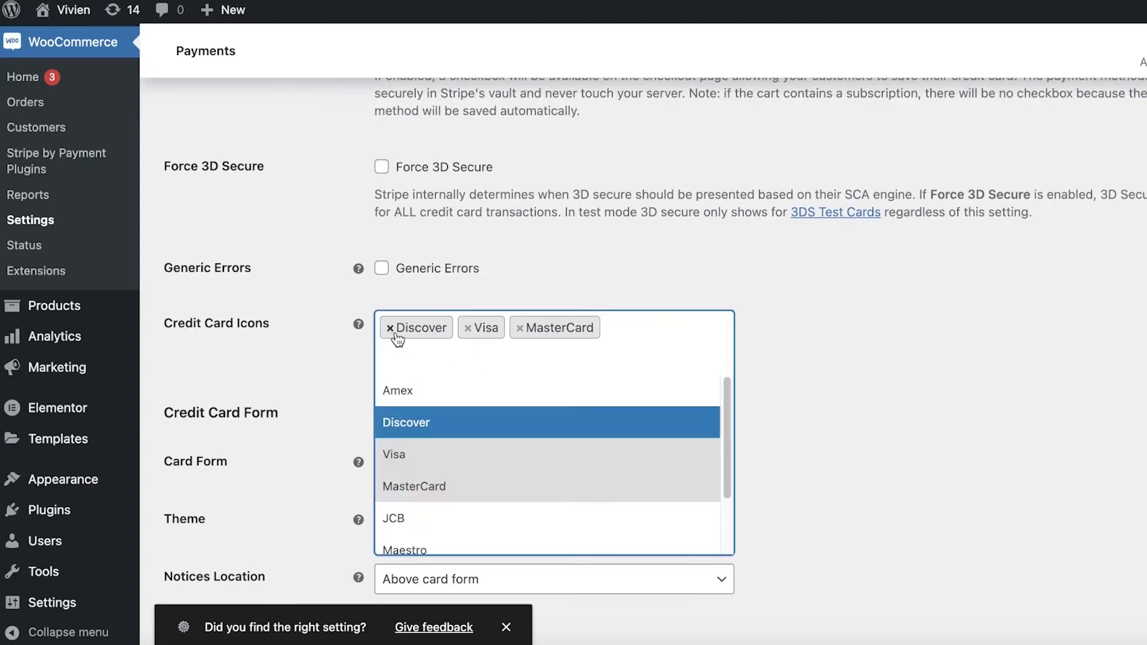
{"action": "left_click", "coordinate": [390, 328]}
{"action": "left_click", "coordinate": [595, 326]}
{"action": "left_click", "coordinate": [599, 333]}
{"action": "scroll", "coordinate": [522, 420], "scroll_direction": "down", "scroll_amount": 2}
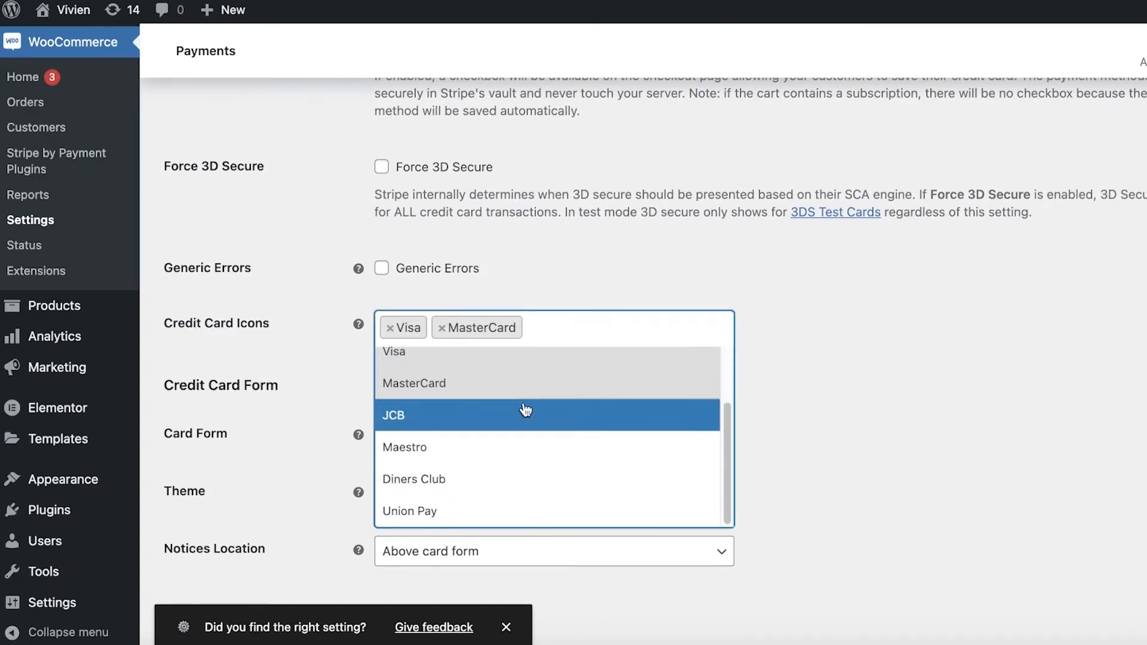
{"action": "left_click", "coordinate": [494, 480]}
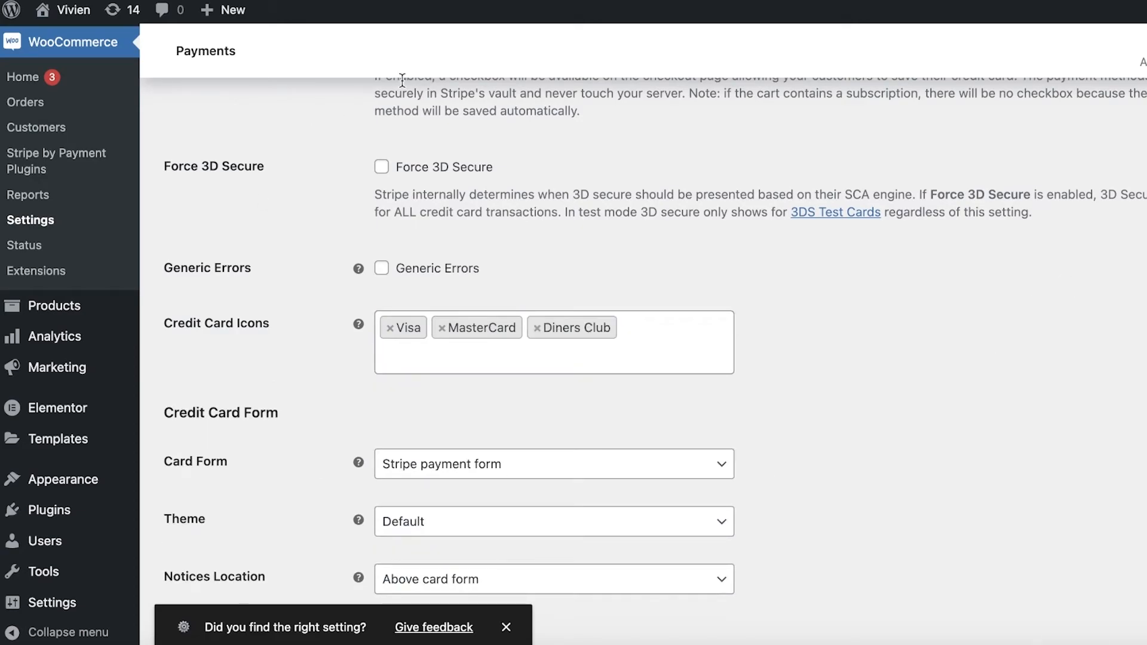
Step: Check the Card Form choices, keep Stripe payment form, and save the Credit/Debit Cards settings
{"action": "scroll", "coordinate": [494, 453], "scroll_direction": "down", "scroll_amount": 2}
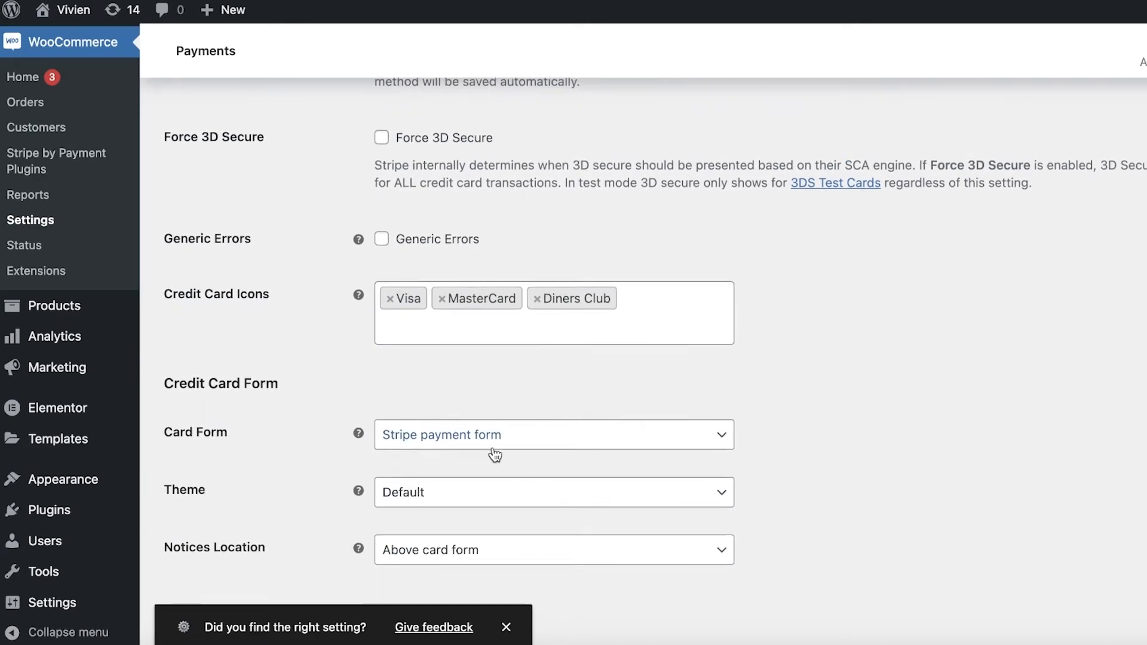
{"action": "left_click", "coordinate": [450, 367]}
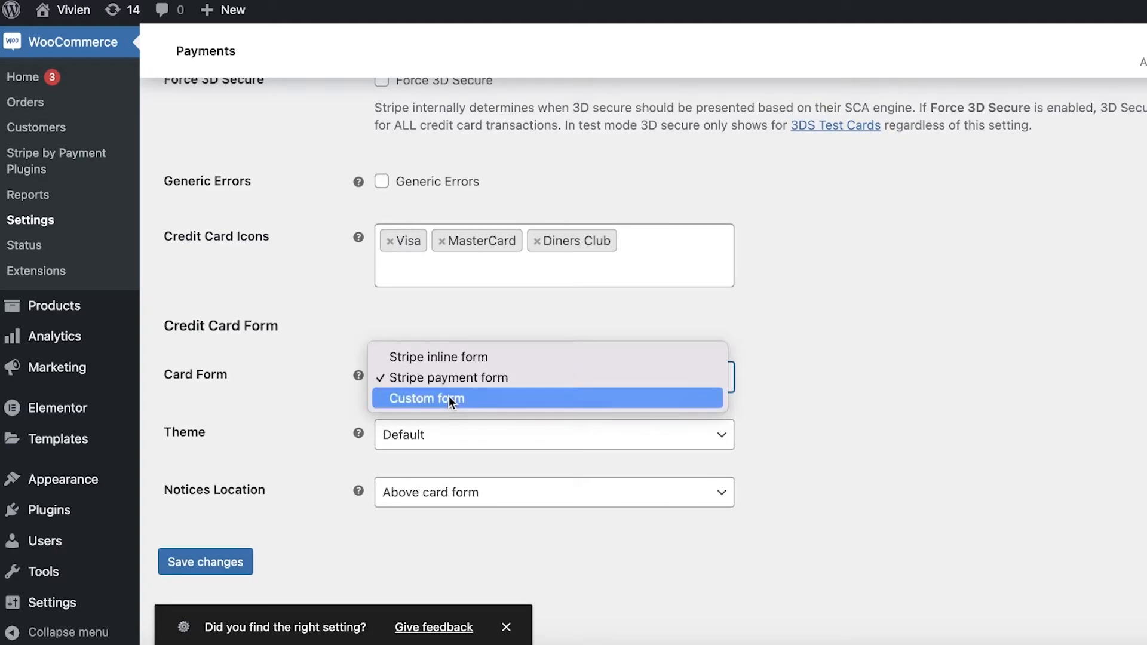
{"action": "left_click", "coordinate": [285, 400]}
{"action": "scroll", "coordinate": [285, 400], "scroll_direction": "up", "scroll_amount": 15}
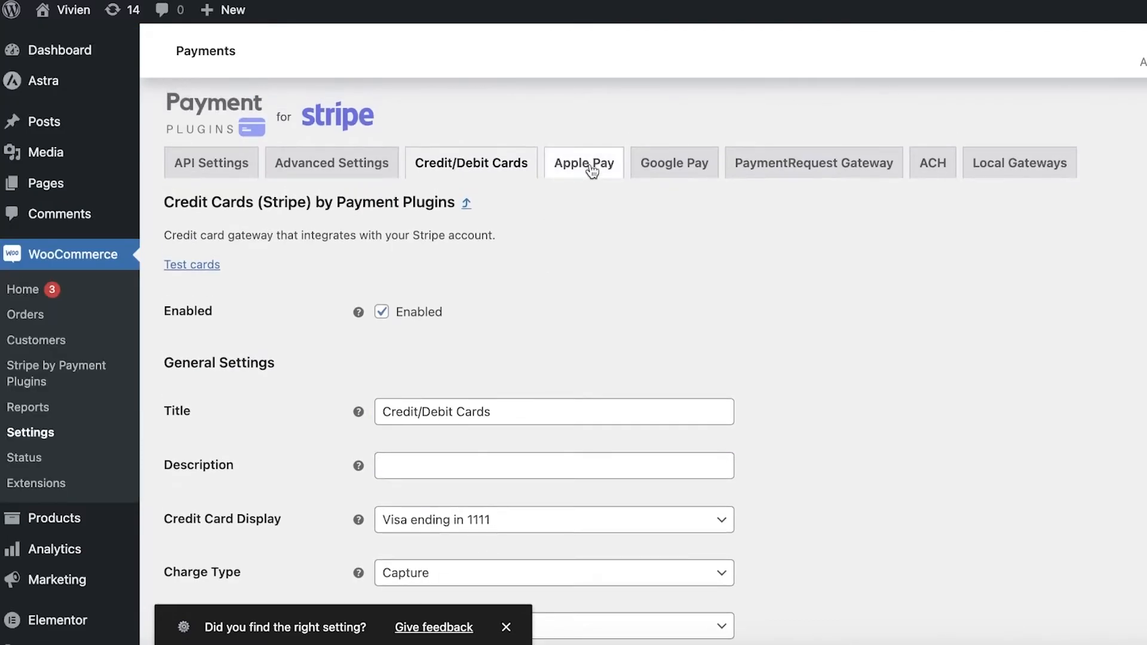
{"action": "scroll", "coordinate": [284, 451], "scroll_direction": "down", "scroll_amount": 15}
{"action": "left_click", "coordinate": [174, 562]}
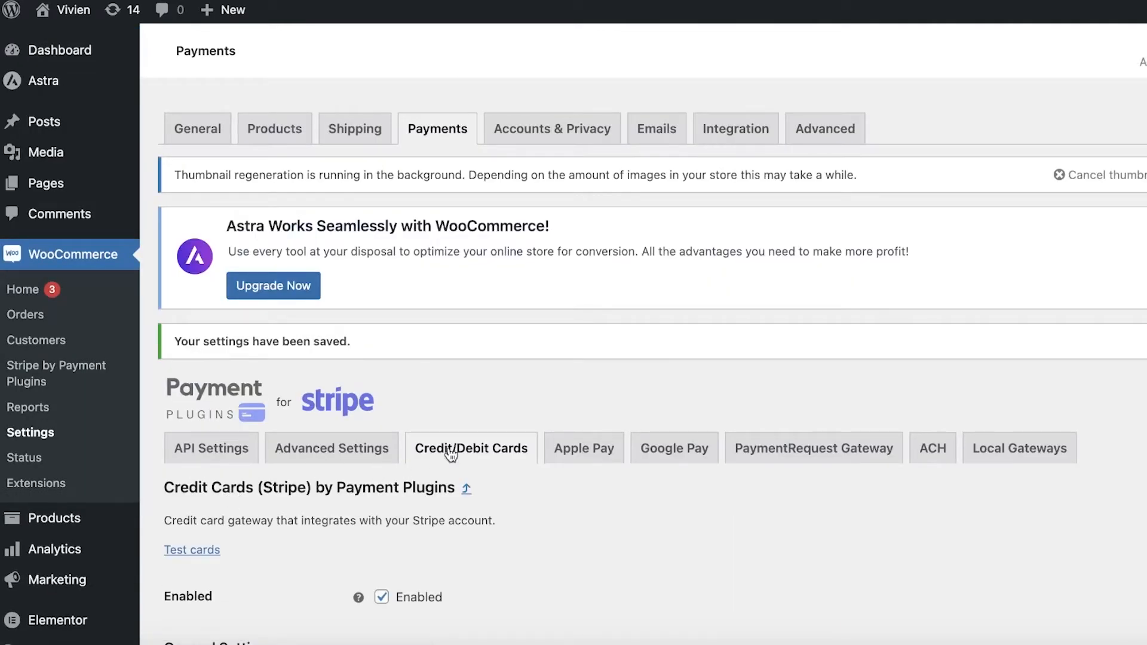
Step: Open the Apple Pay gateway settings and look at the domain registration information
{"action": "scroll", "coordinate": [427, 449], "scroll_direction": "down", "scroll_amount": 1}
{"action": "left_click", "coordinate": [569, 387]}
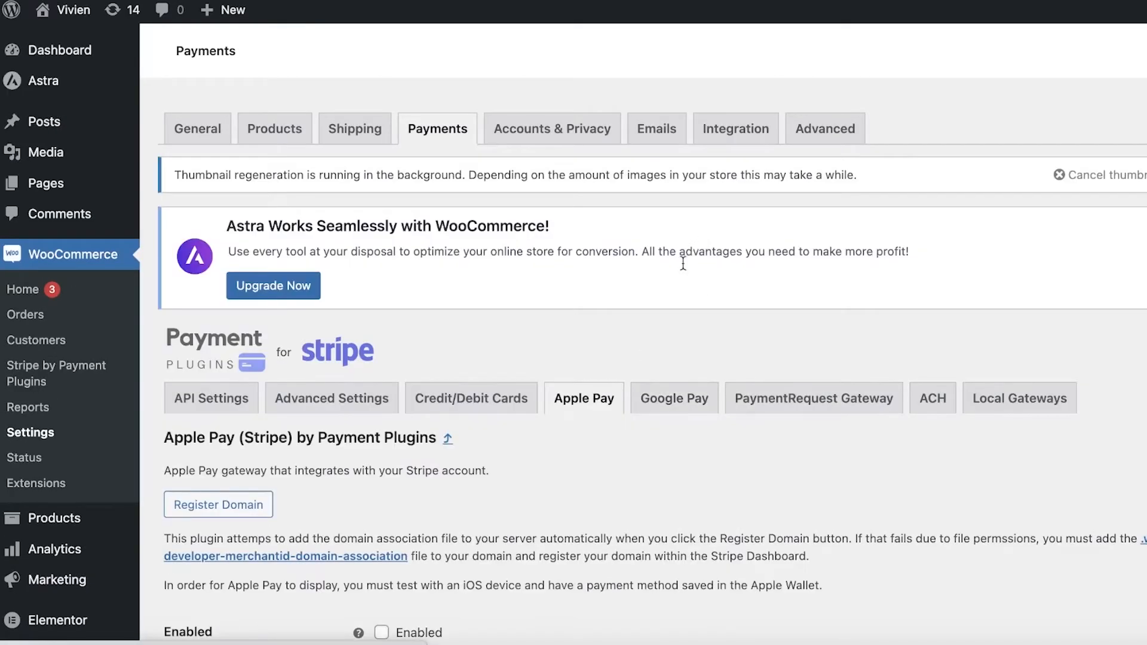
{"action": "scroll", "coordinate": [693, 275], "scroll_direction": "down", "scroll_amount": 1}
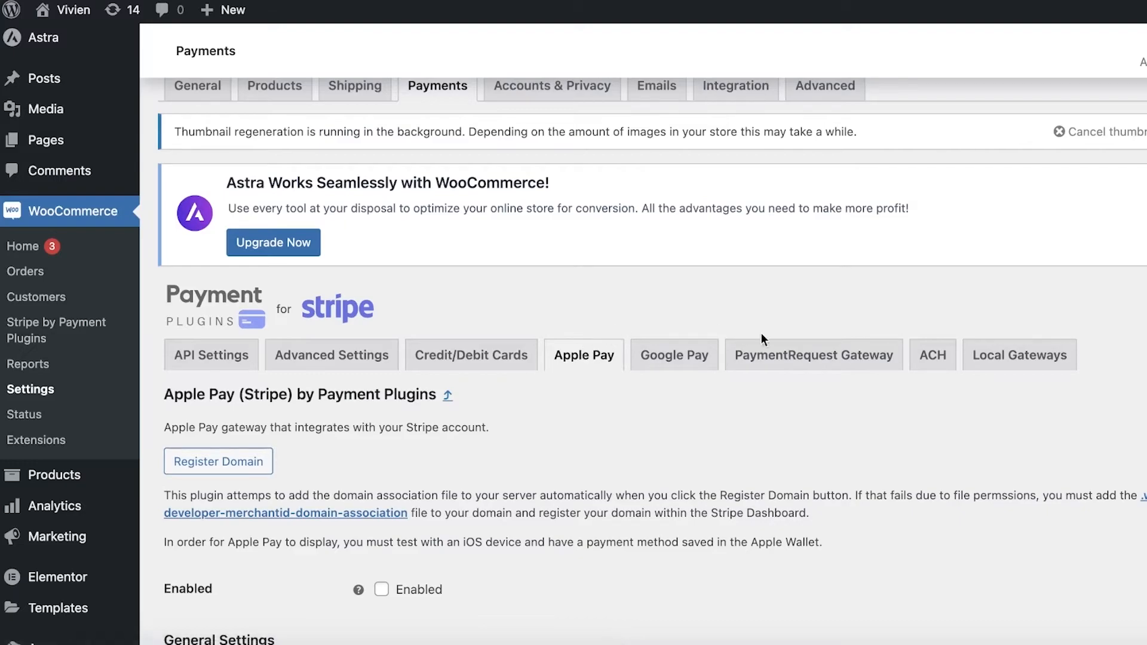
Step: Open the Local Gateways settings and examine the Affirm gateway's options, from general settings to message styling
{"action": "left_click", "coordinate": [964, 364]}
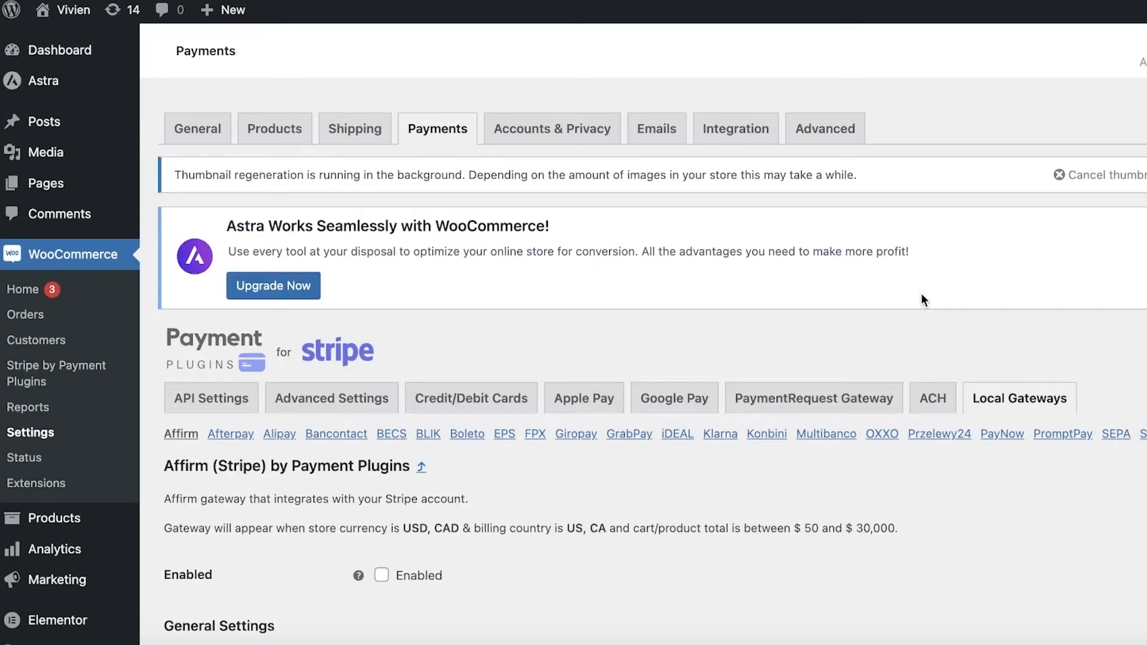
{"action": "scroll", "coordinate": [922, 293], "scroll_direction": "down", "scroll_amount": 5}
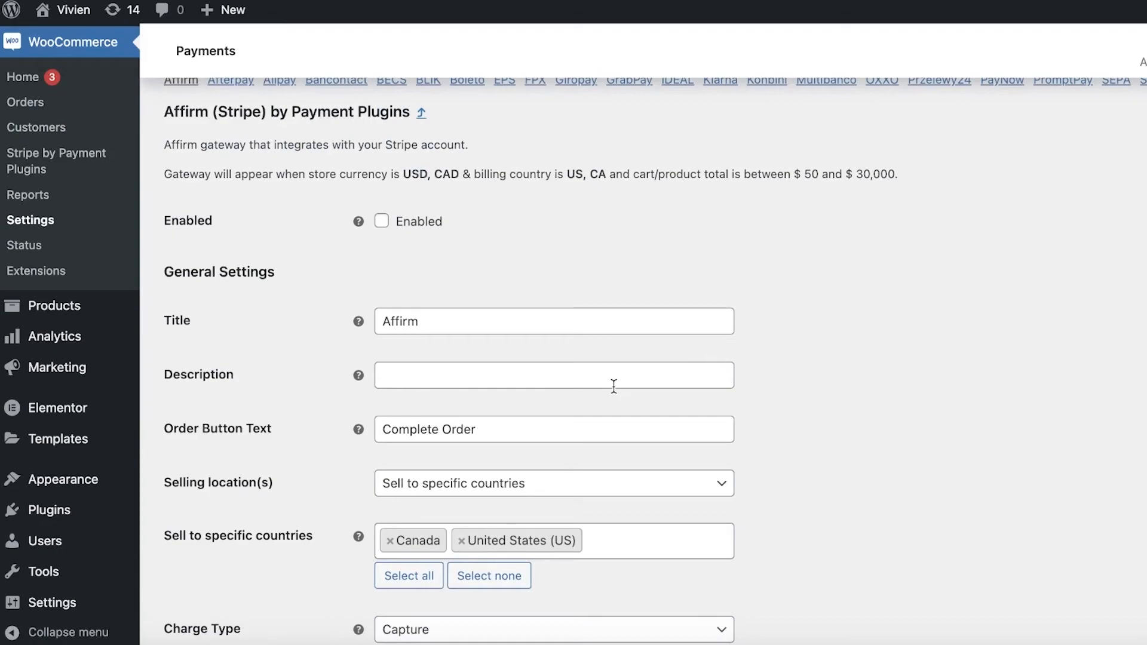
{"action": "scroll", "coordinate": [614, 386], "scroll_direction": "down", "scroll_amount": 10}
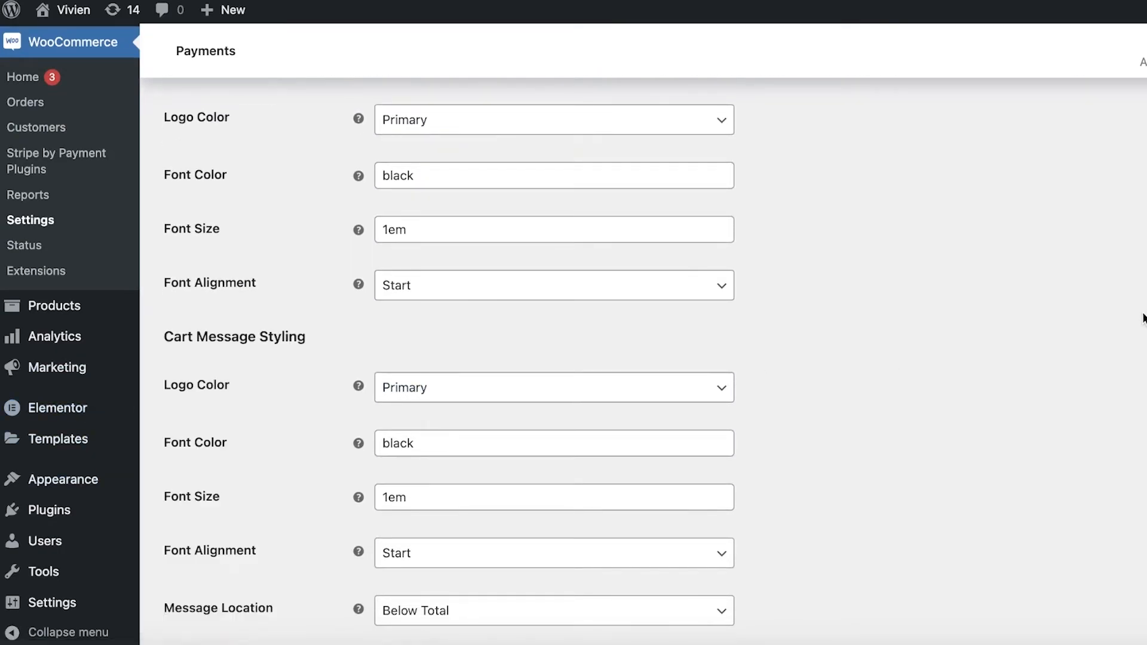
{"action": "scroll", "coordinate": [640, 291], "scroll_direction": "up", "scroll_amount": 15}
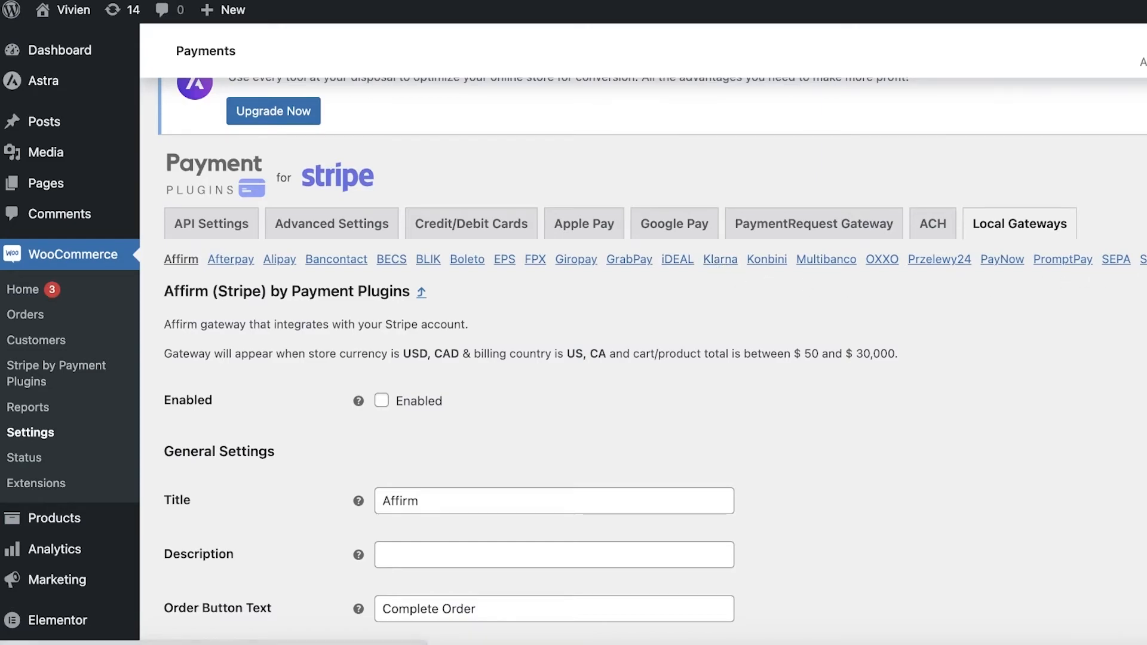
{"action": "scroll", "coordinate": [179, 289], "scroll_direction": "down", "scroll_amount": 2}
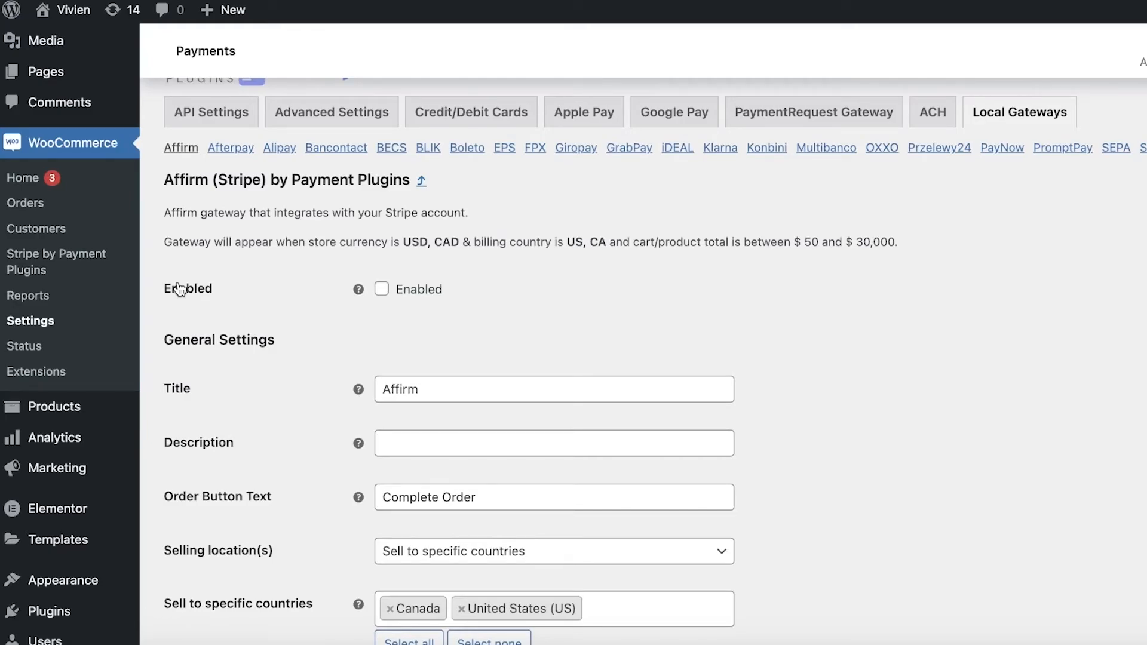
Step: Return to the Stripe plugin's API Settings, set the Mode to Live, and save the changes
{"action": "left_click", "coordinate": [378, 120]}
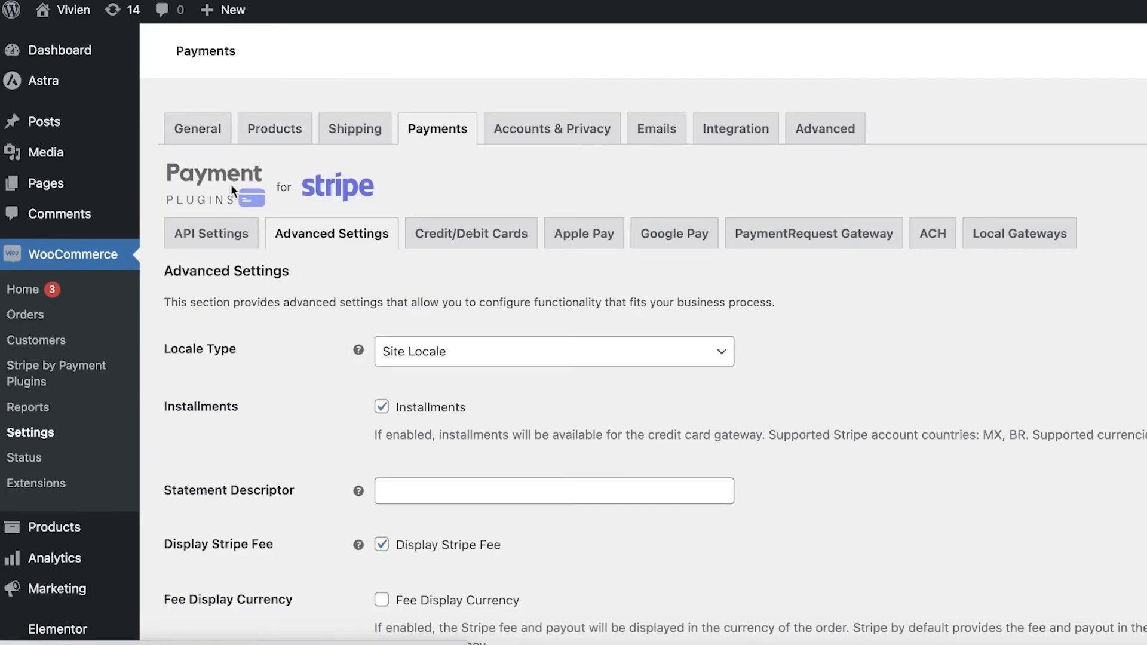
{"action": "left_click", "coordinate": [228, 218]}
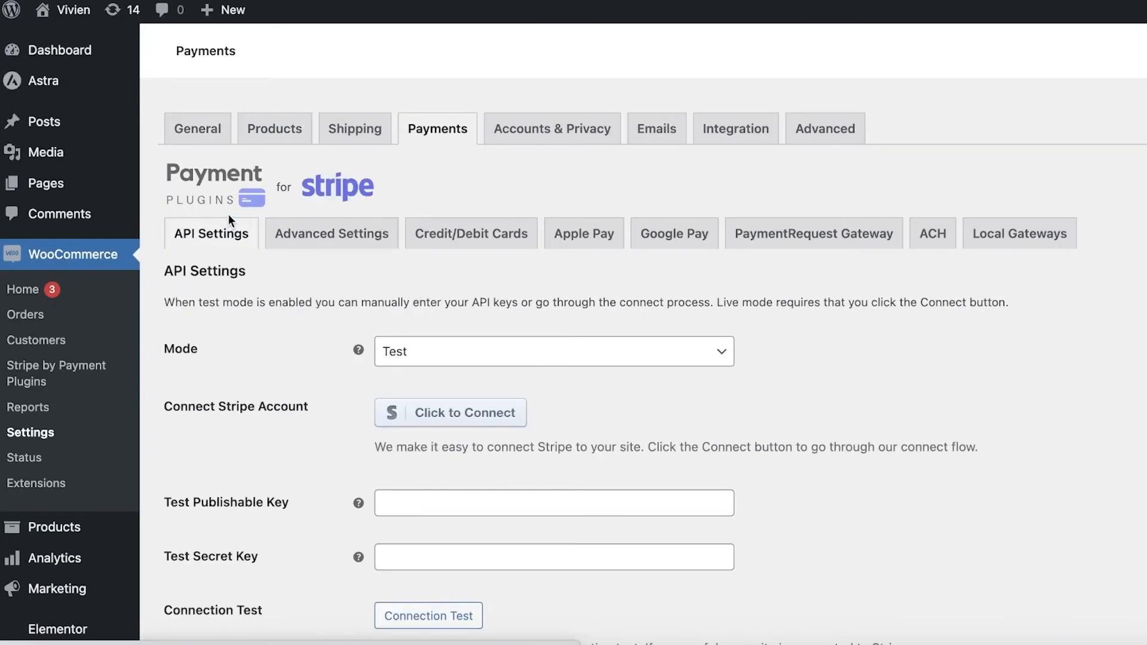
{"action": "scroll", "coordinate": [529, 469], "scroll_direction": "down", "scroll_amount": 8}
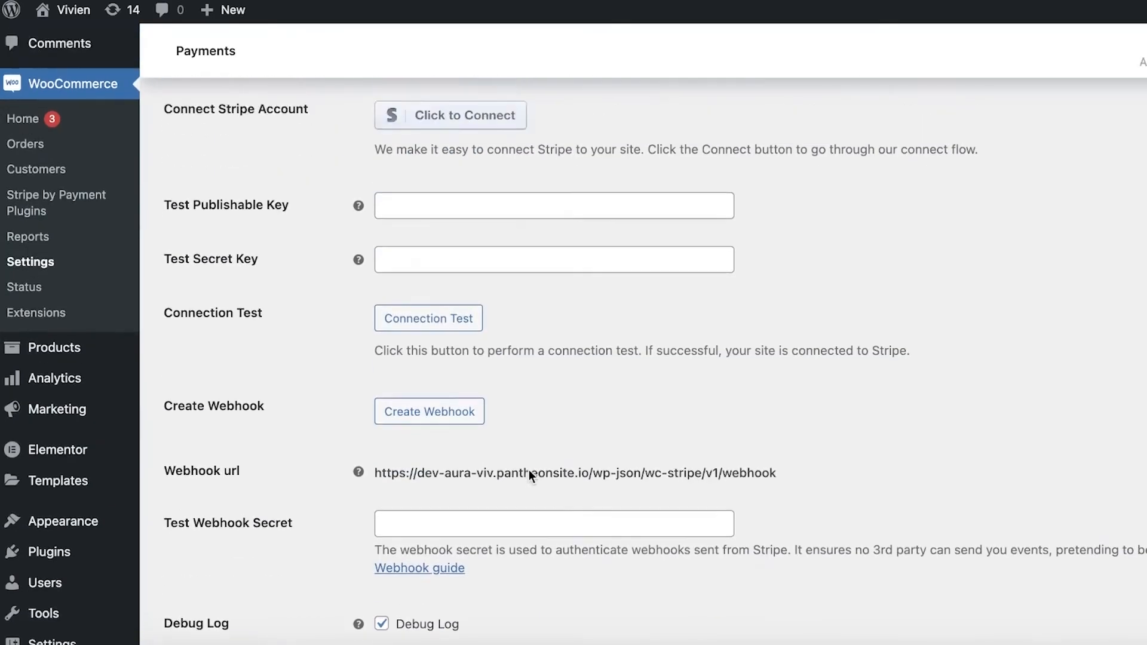
{"action": "scroll", "coordinate": [607, 183], "scroll_direction": "up", "scroll_amount": 3}
{"action": "left_click", "coordinate": [605, 232]}
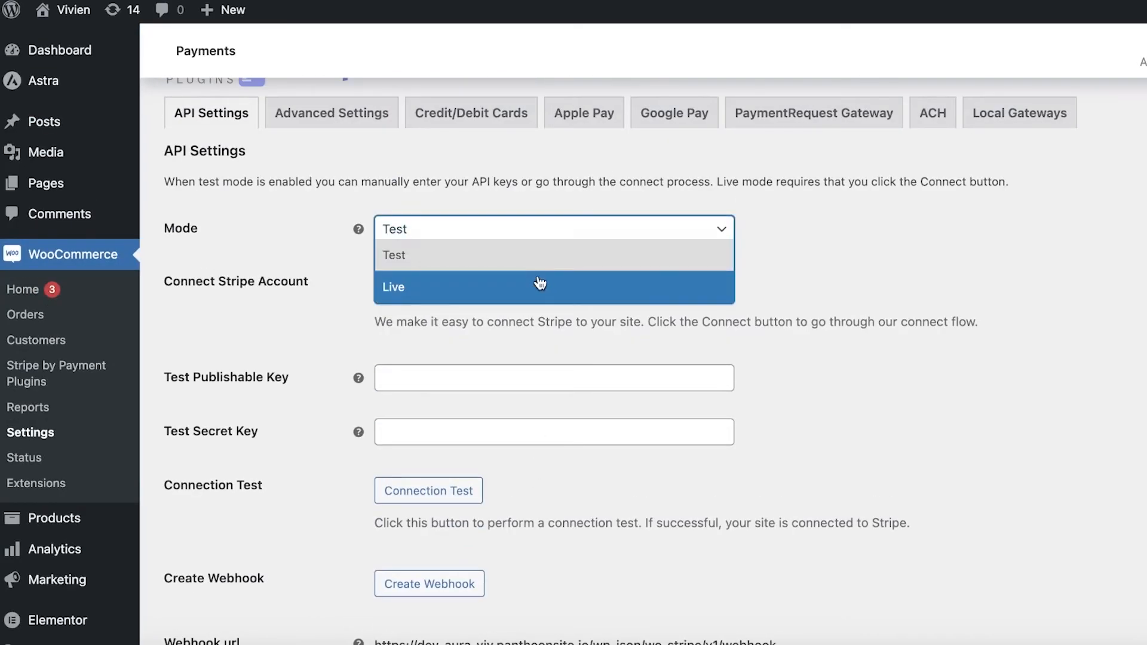
{"action": "left_click", "coordinate": [535, 283]}
{"action": "scroll", "coordinate": [586, 208], "scroll_direction": "up", "scroll_amount": 4}
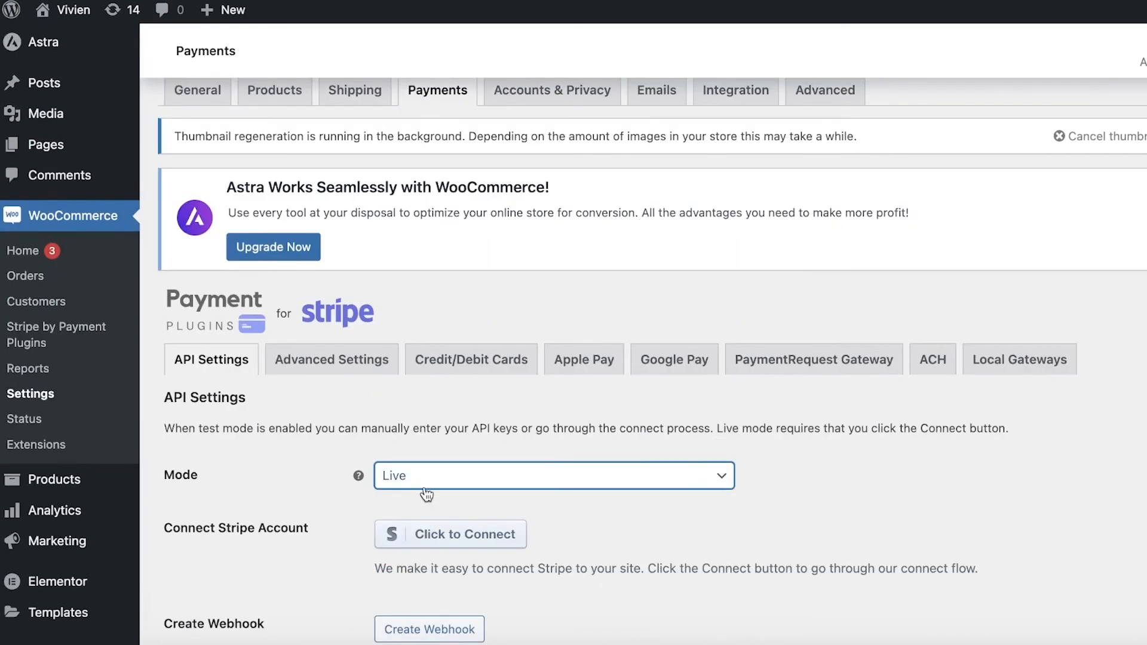
{"action": "left_click", "coordinate": [426, 482]}
{"action": "left_click", "coordinate": [426, 493]}
{"action": "left_click", "coordinate": [425, 482]}
{"action": "left_click", "coordinate": [388, 530]}
{"action": "scroll", "coordinate": [389, 530], "scroll_direction": "down", "scroll_amount": 6}
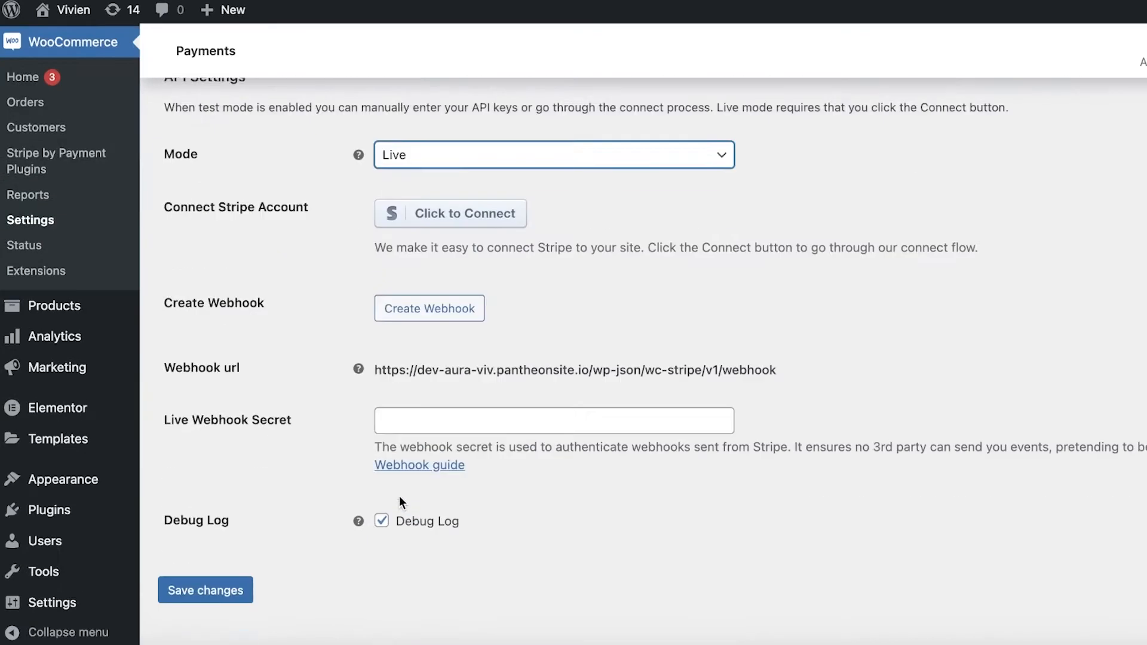
{"action": "left_click", "coordinate": [227, 577]}
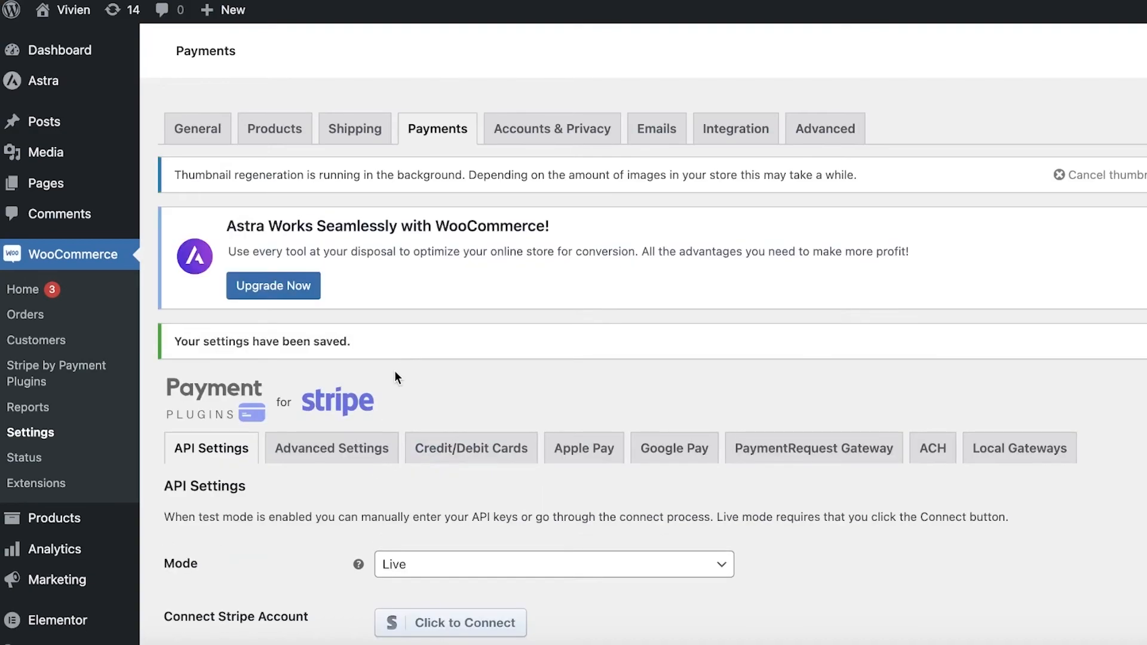
Step: Leave the Stripe API settings and open the list of all site pages
{"action": "scroll", "coordinate": [384, 386], "scroll_direction": "down", "scroll_amount": 2}
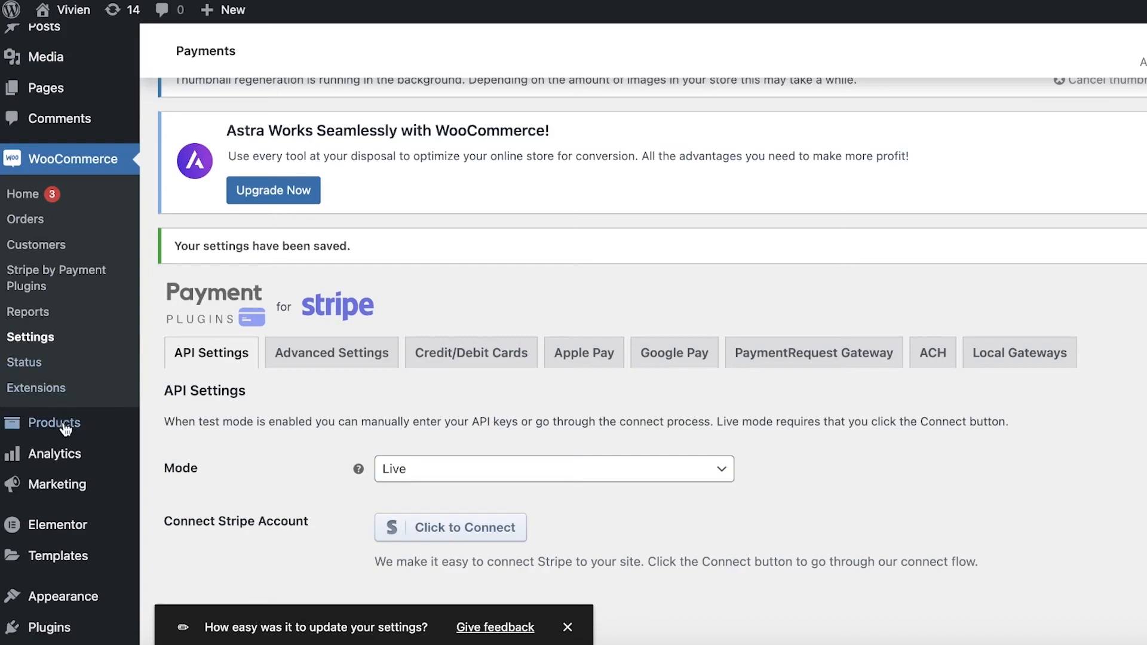
{"action": "scroll", "coordinate": [331, 396], "scroll_direction": "down", "scroll_amount": 2}
{"action": "scroll", "coordinate": [53, 423], "scroll_direction": "up", "scroll_amount": 3}
{"action": "left_click", "coordinate": [42, 182]}
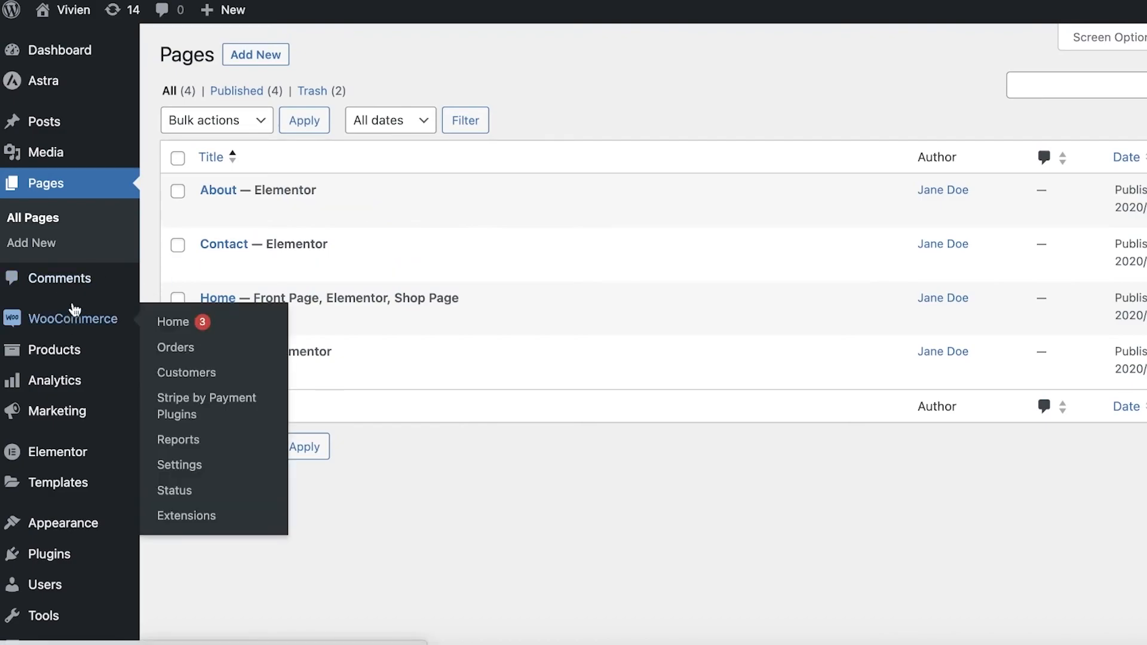
Step: Look through the setup checklist and inbox notes on WooCommerce Home, and return to the WordPress dashboard
{"action": "left_click", "coordinate": [70, 314]}
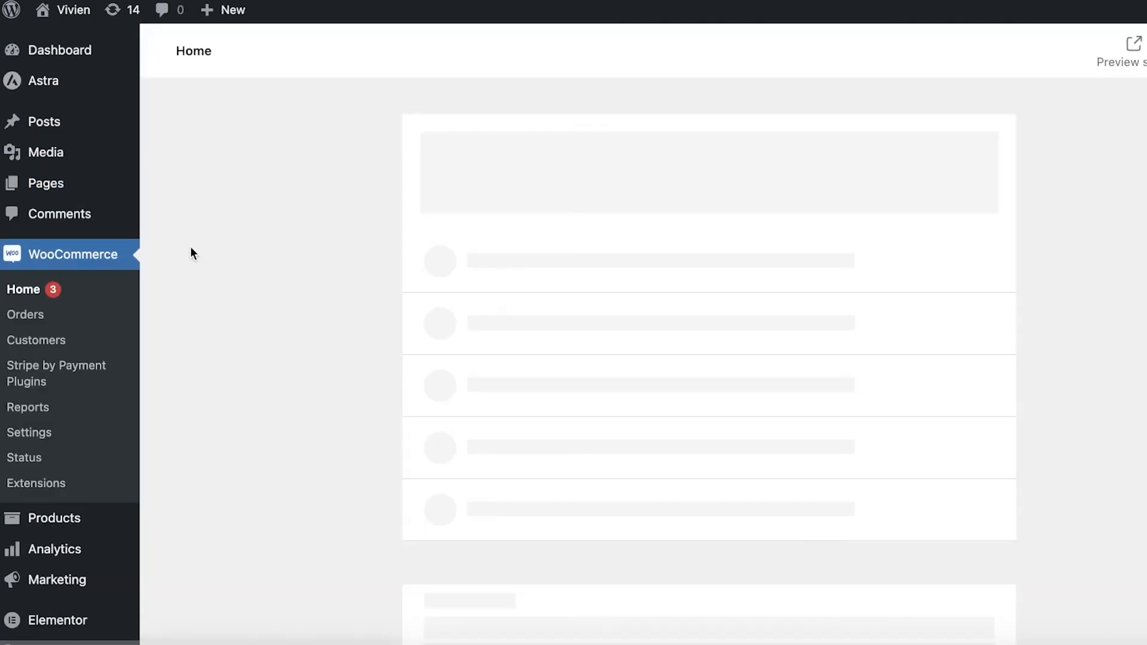
{"action": "scroll", "coordinate": [190, 246], "scroll_direction": "down", "scroll_amount": 8}
{"action": "scroll", "coordinate": [195, 259], "scroll_direction": "down", "scroll_amount": 8}
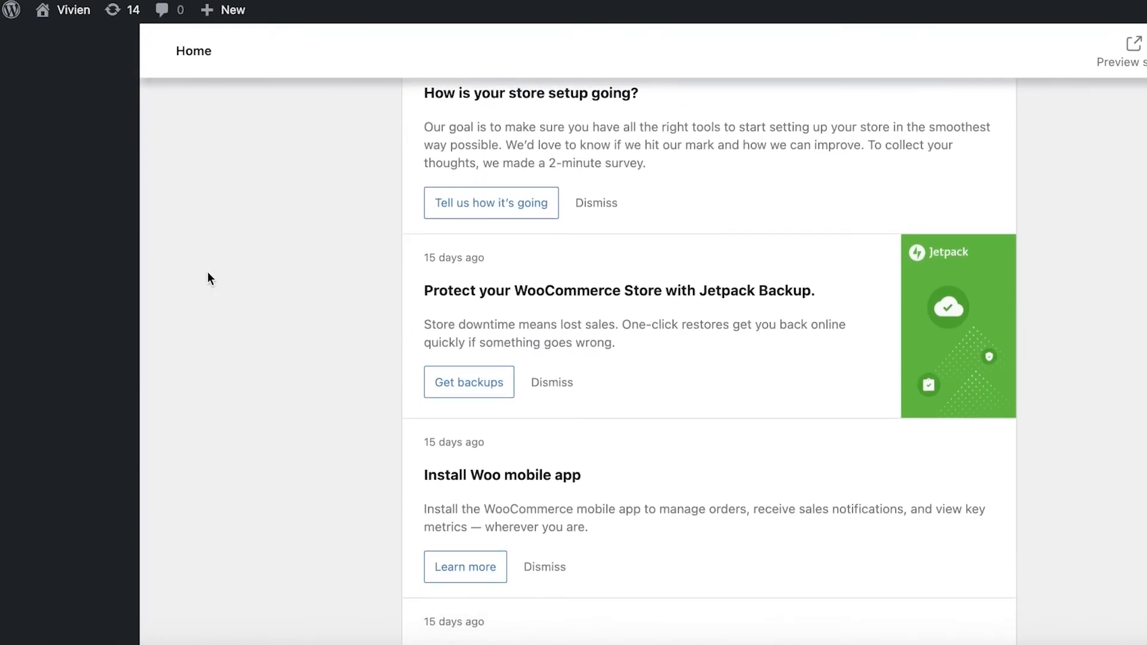
{"action": "scroll", "coordinate": [203, 269], "scroll_direction": "up", "scroll_amount": 12}
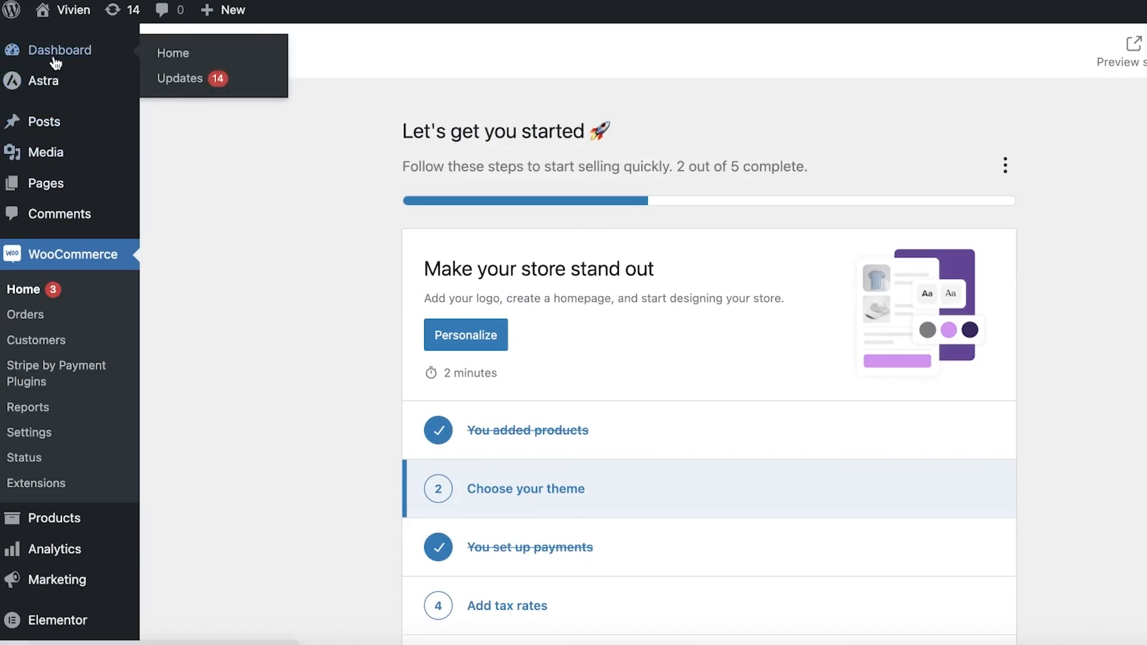
{"action": "left_click", "coordinate": [56, 61]}
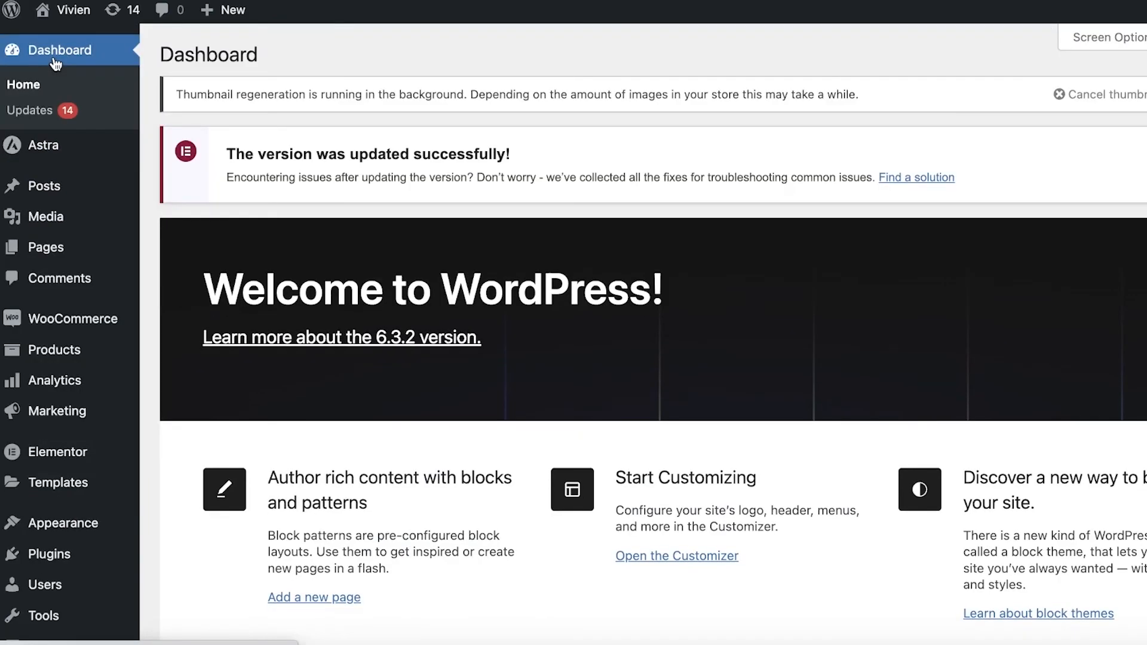